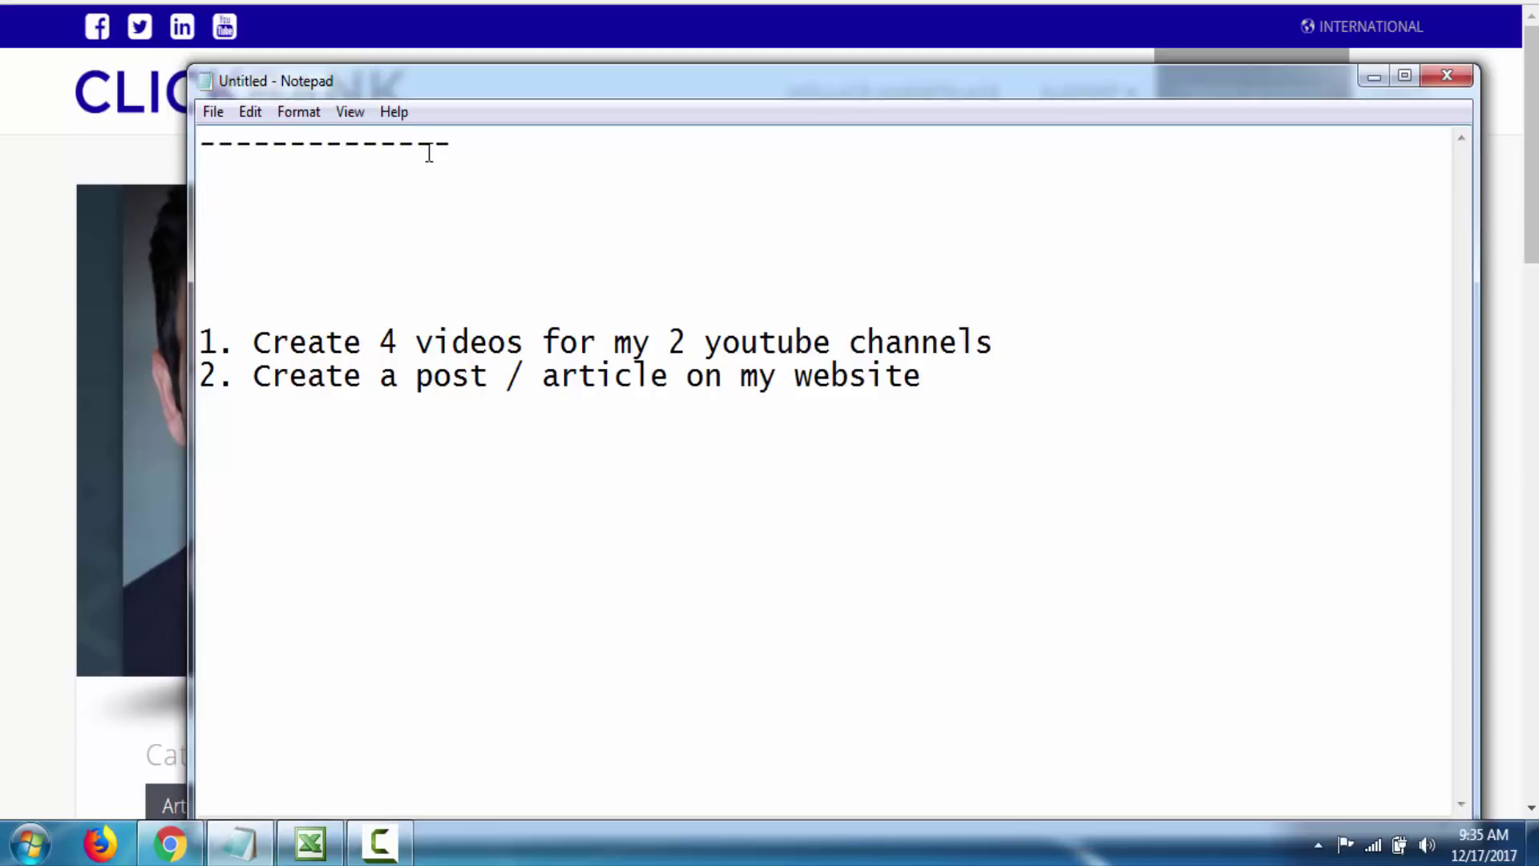
Review the two listed tasks in the note, covering the four videos for two YouTube channels and the website article
left_click_drag(1003, 412, 212, 327)
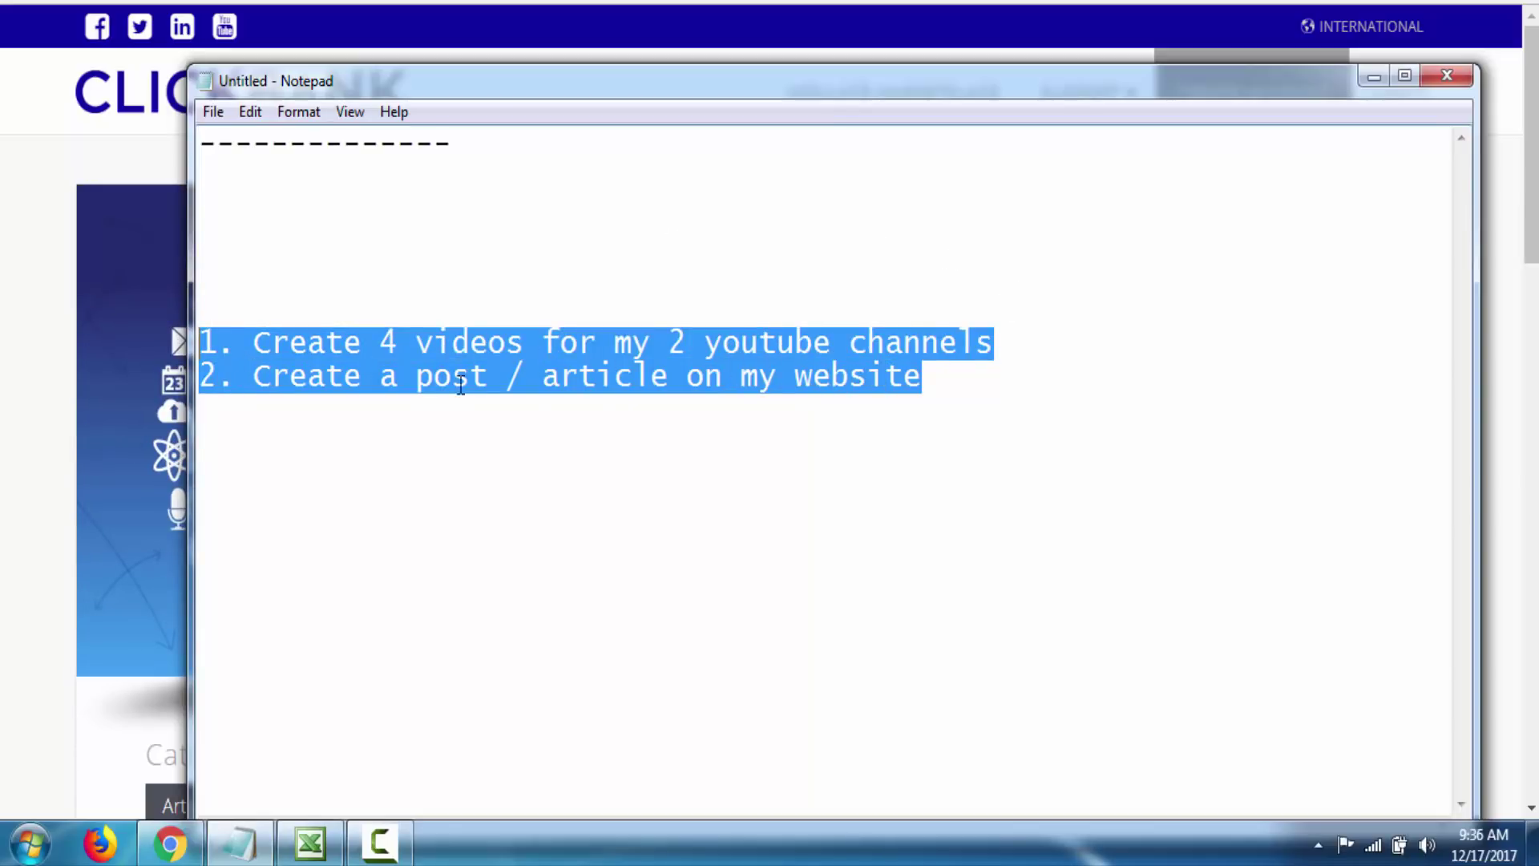
left_click(400, 340)
left_click_drag(380, 342, 1023, 338)
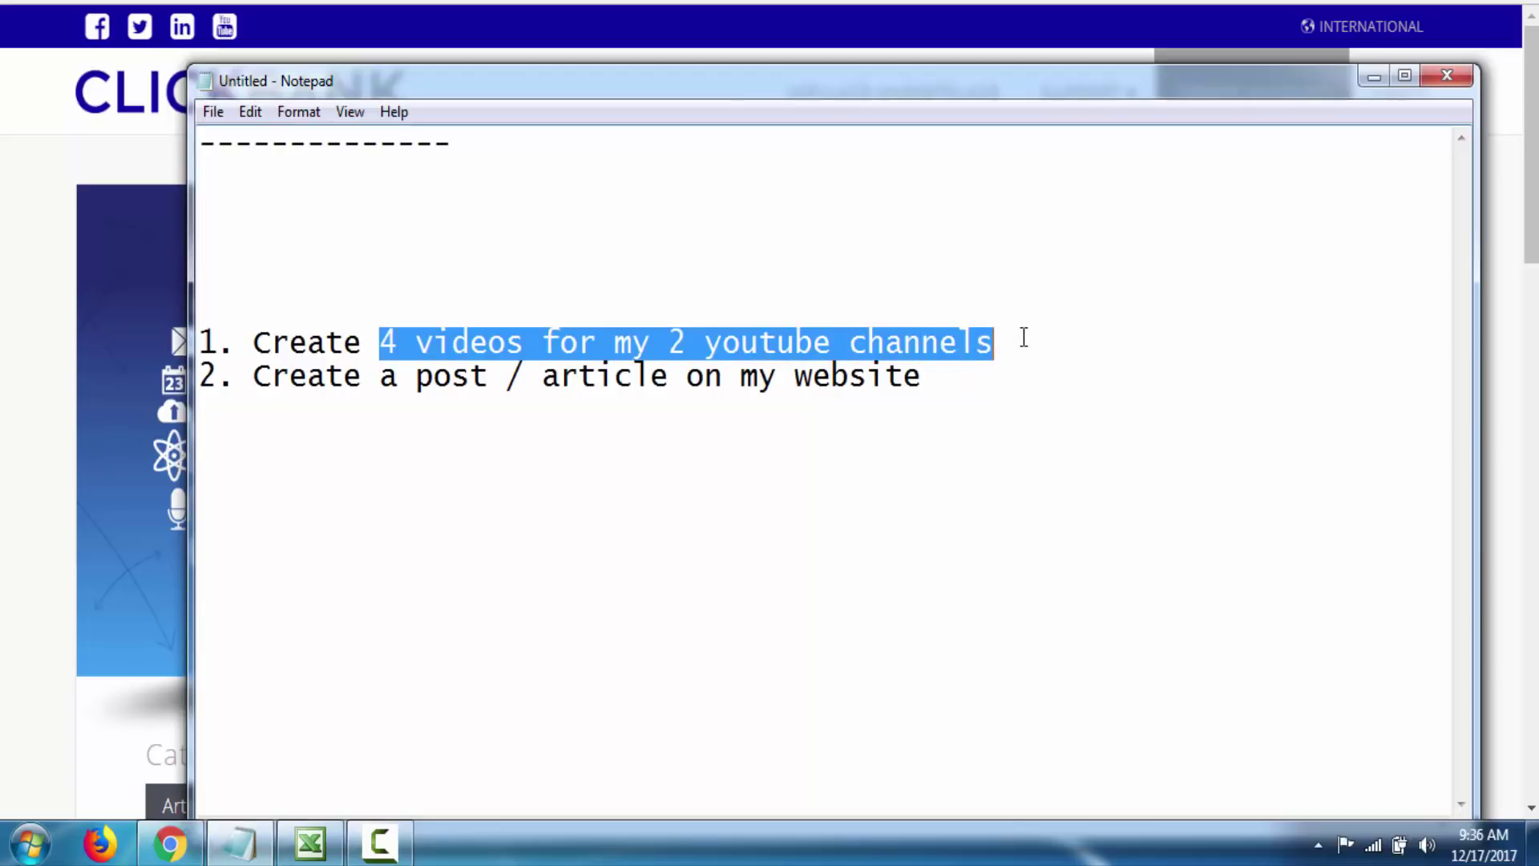
left_click(1008, 347)
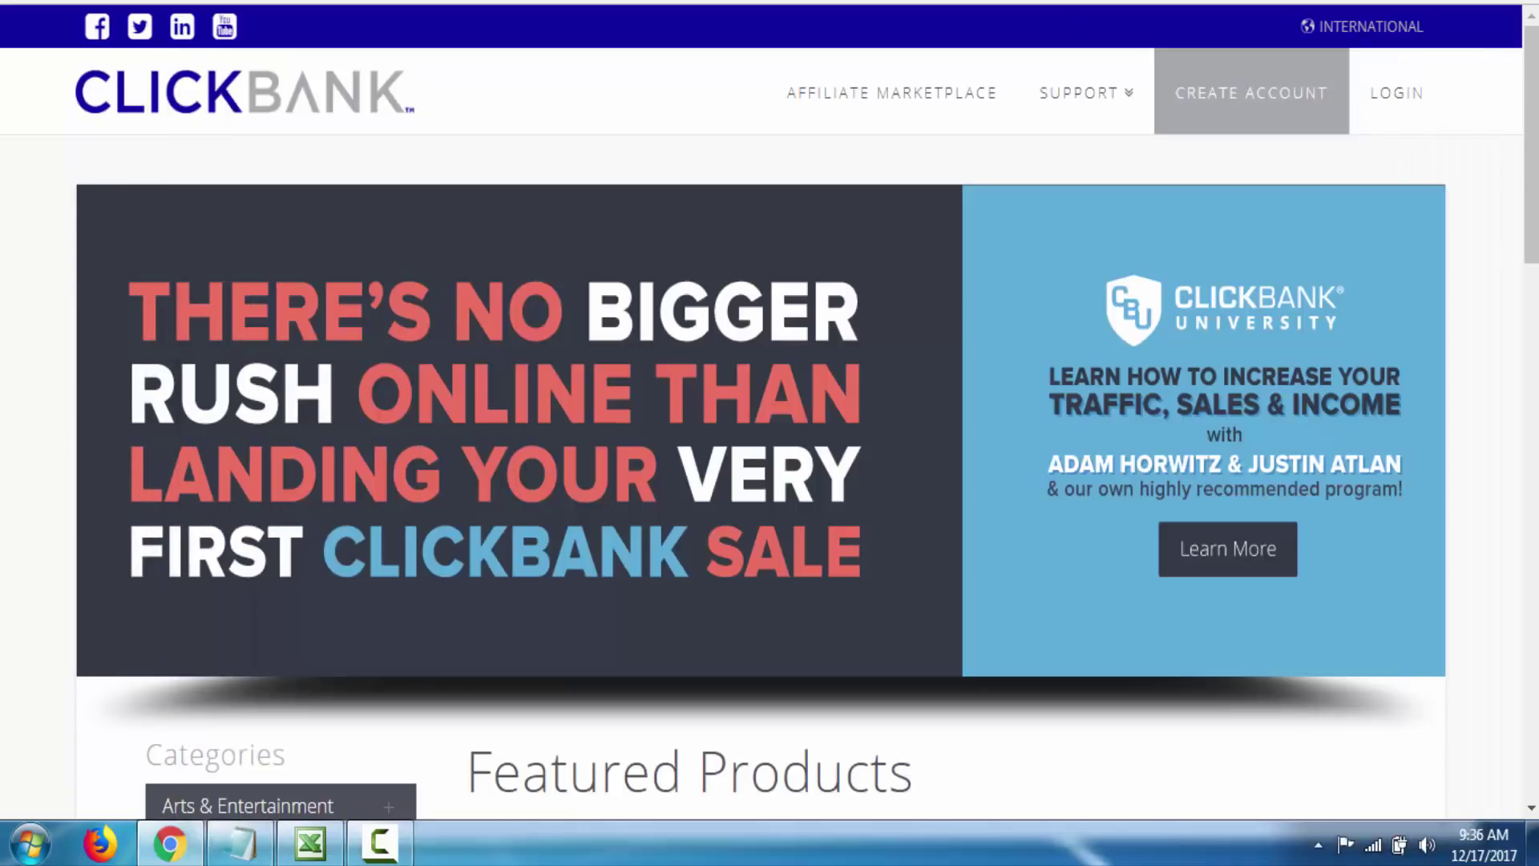
Open ClickBank's affiliate marketplace and look through its product categories
left_click(917, 72)
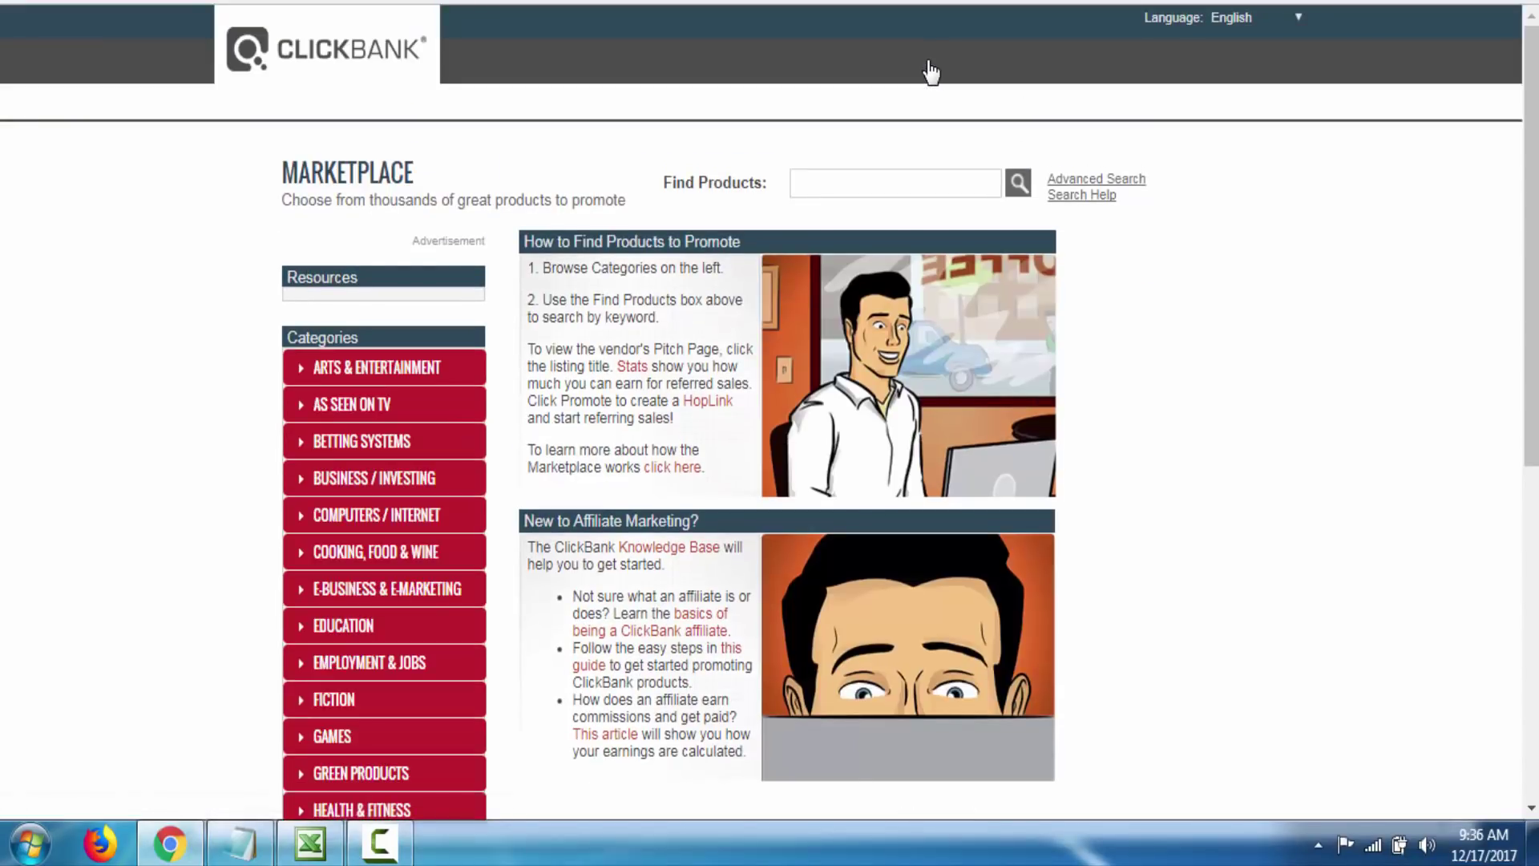
scroll(695, 108, "down", 5)
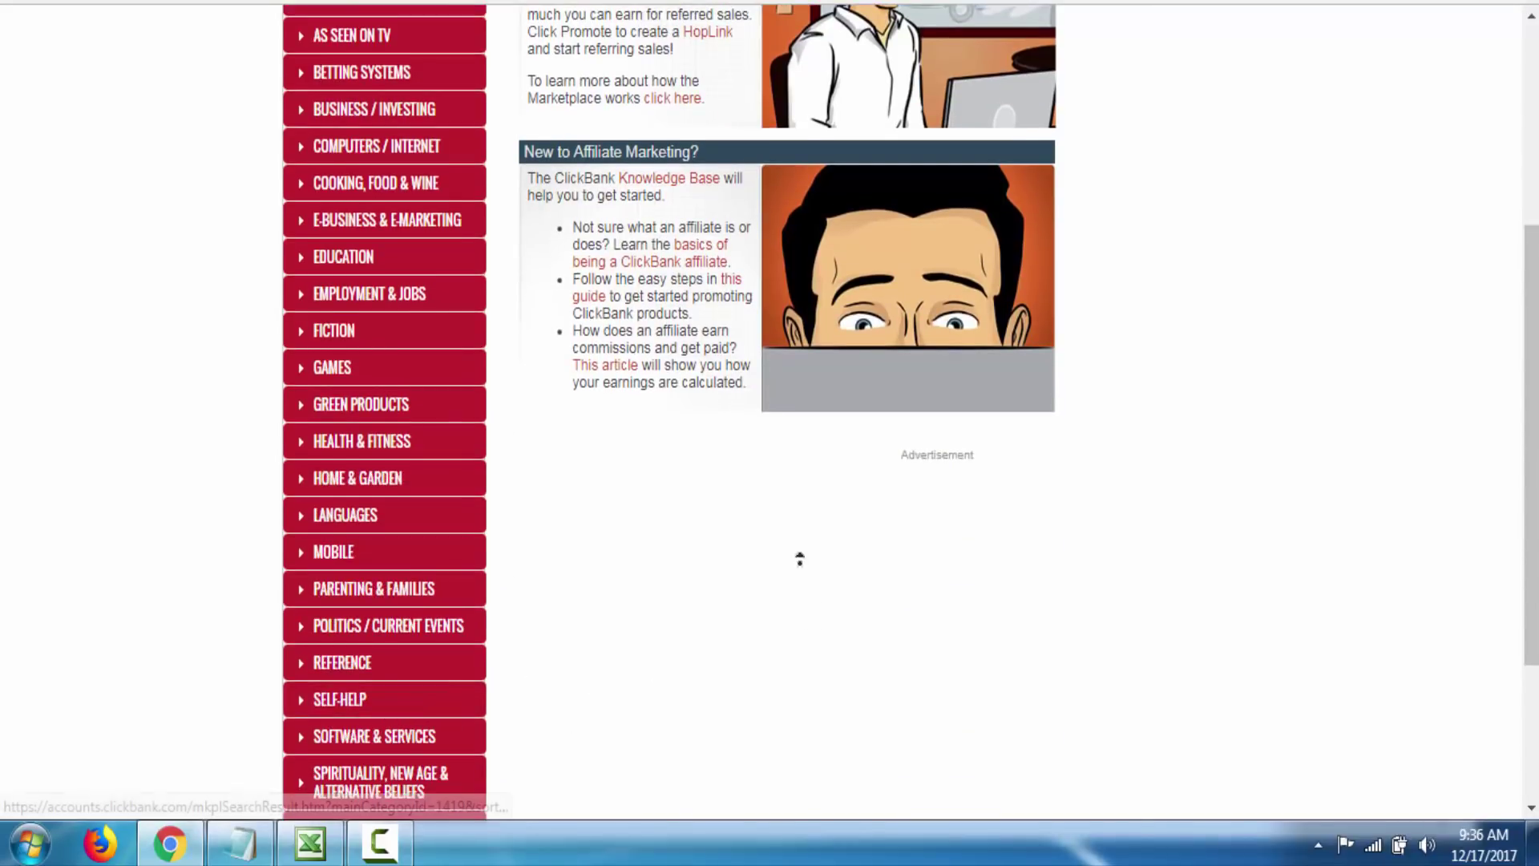
scroll(804, 594, "up", 3)
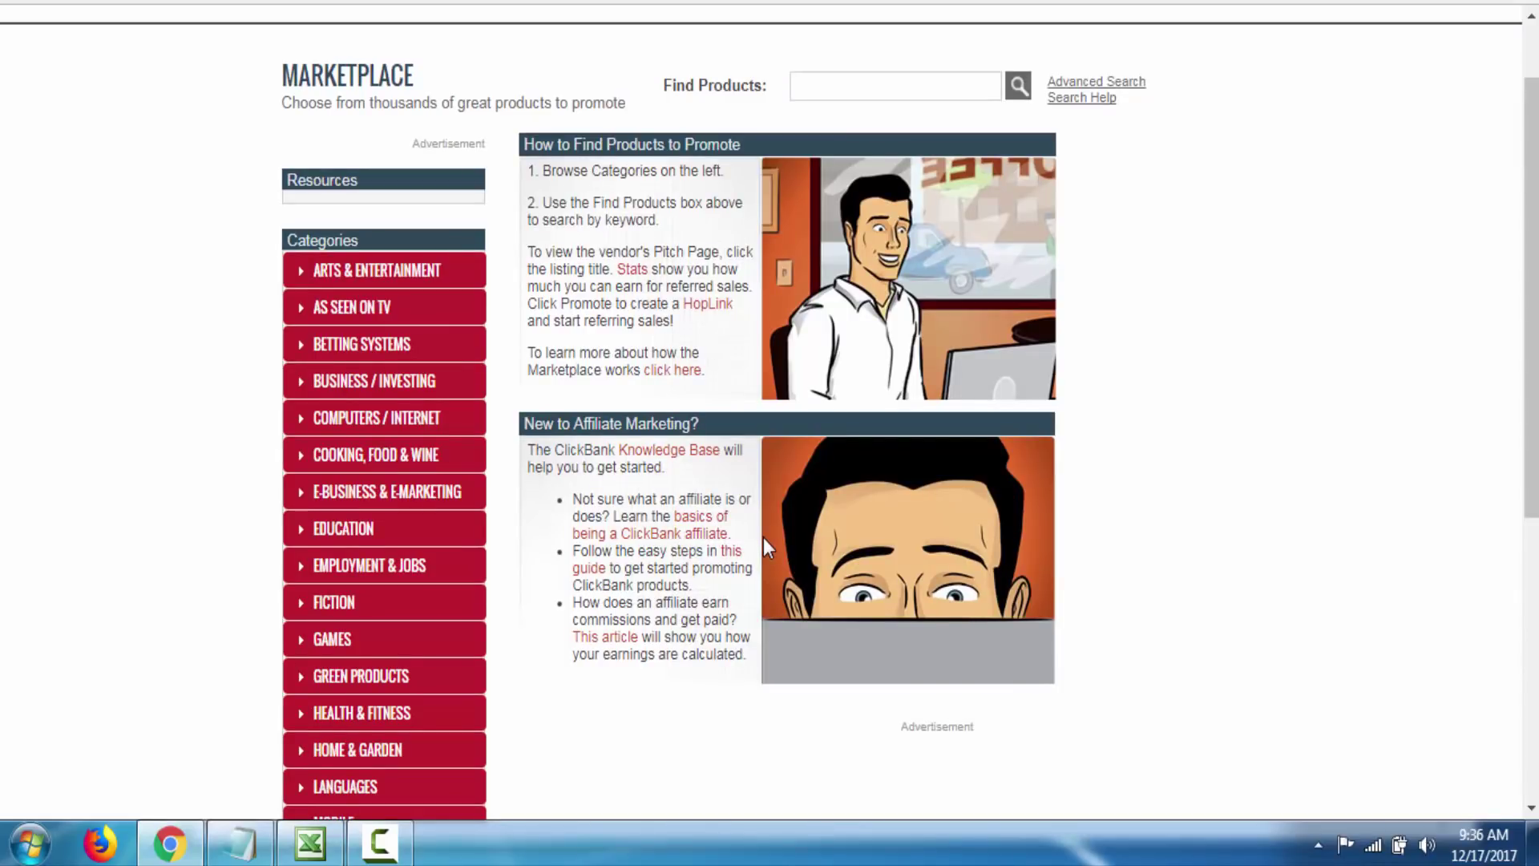
scroll(736, 490, "up", 1)
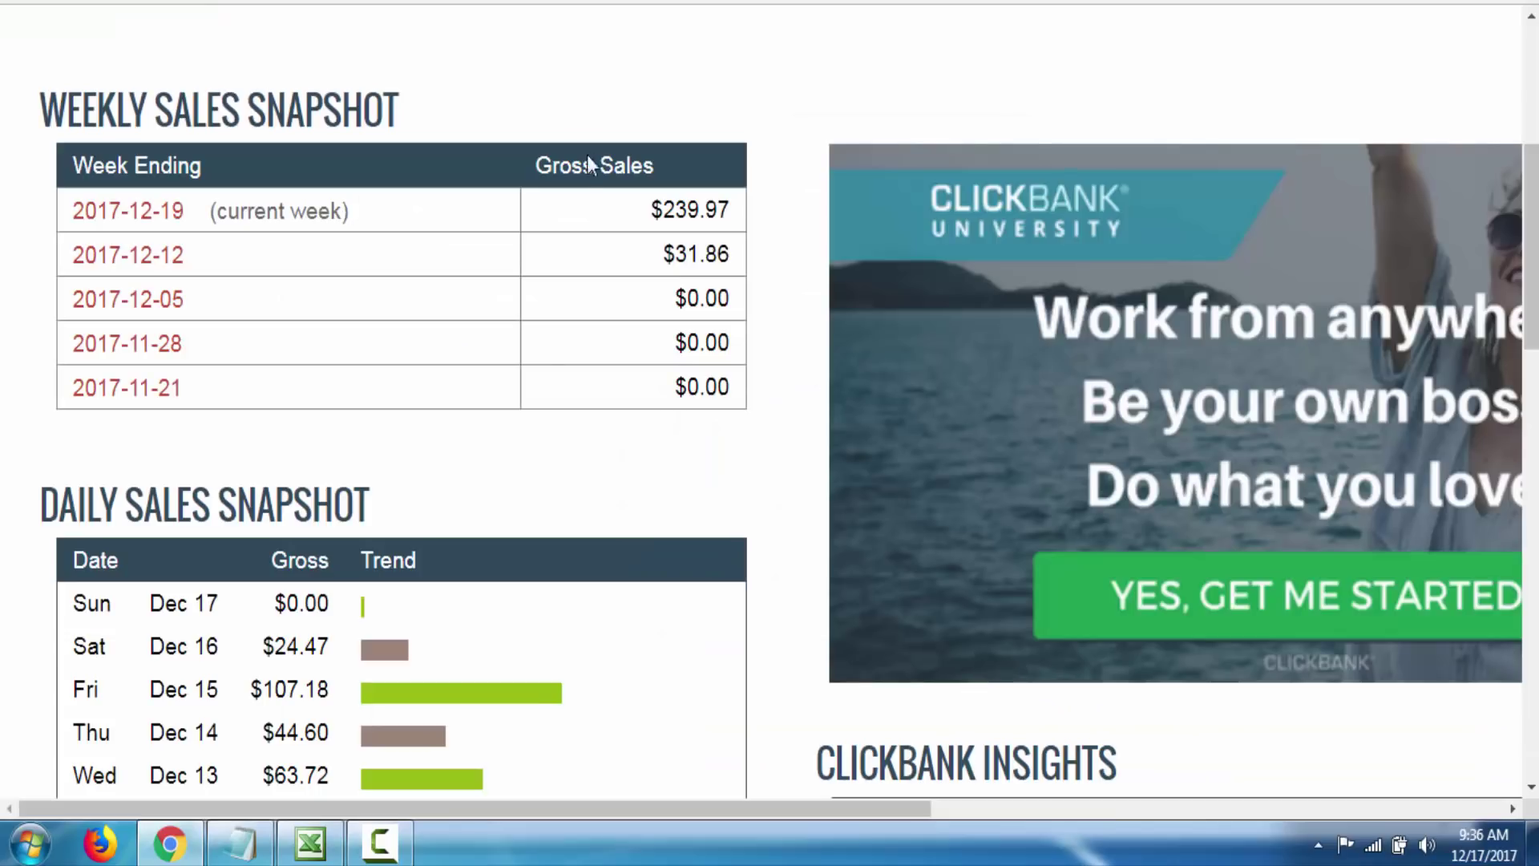
Examine the weekly sales snapshot and the daily gross sales for Dec 15, Dec 16 and Dec 17 in the ClickBank account
scroll(584, 201, "down", 1)
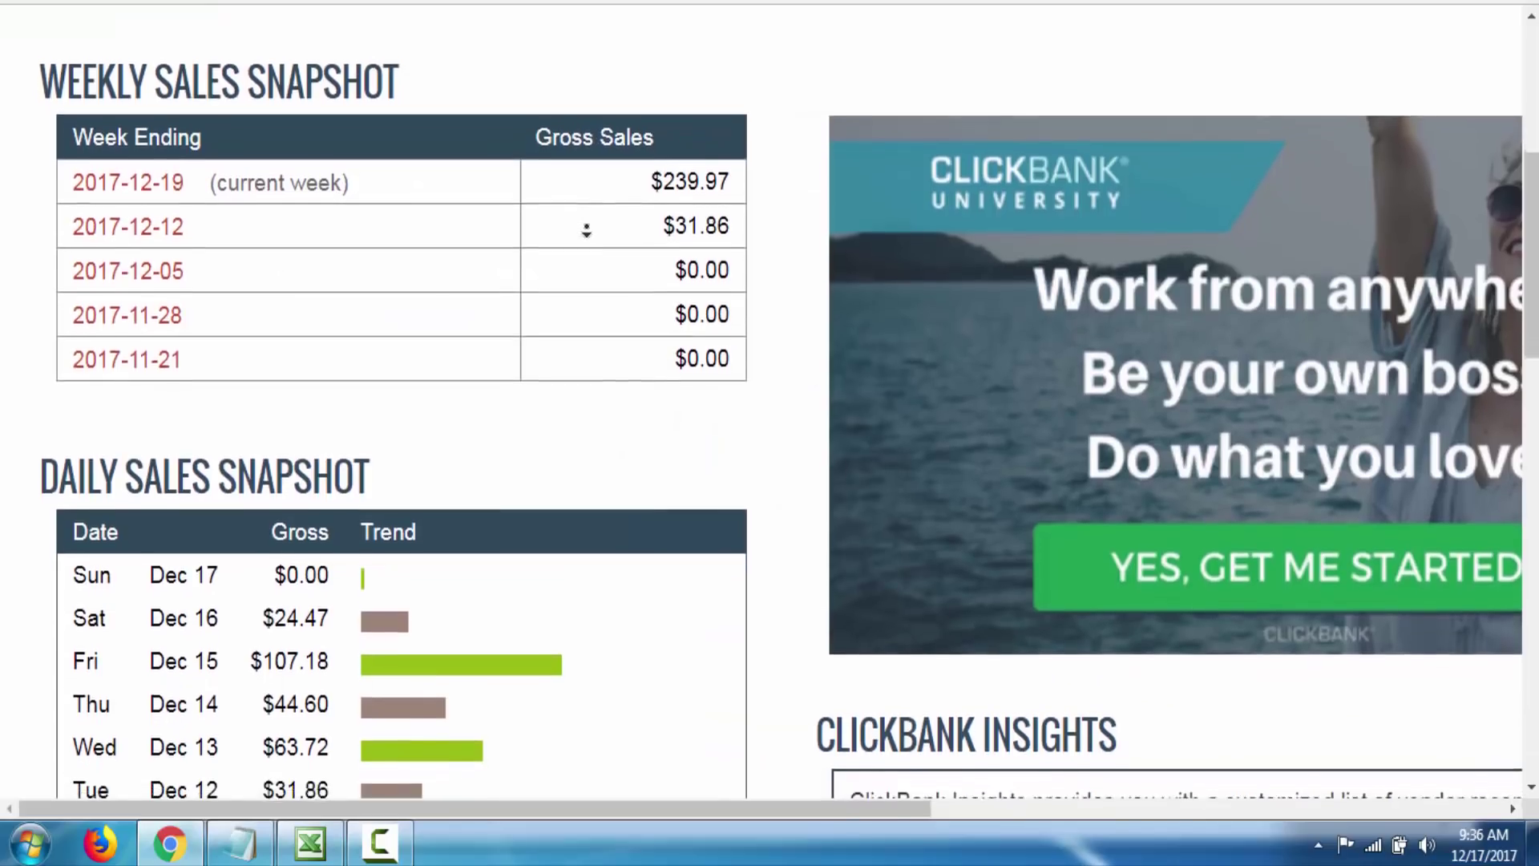
mouse_move(290, 169)
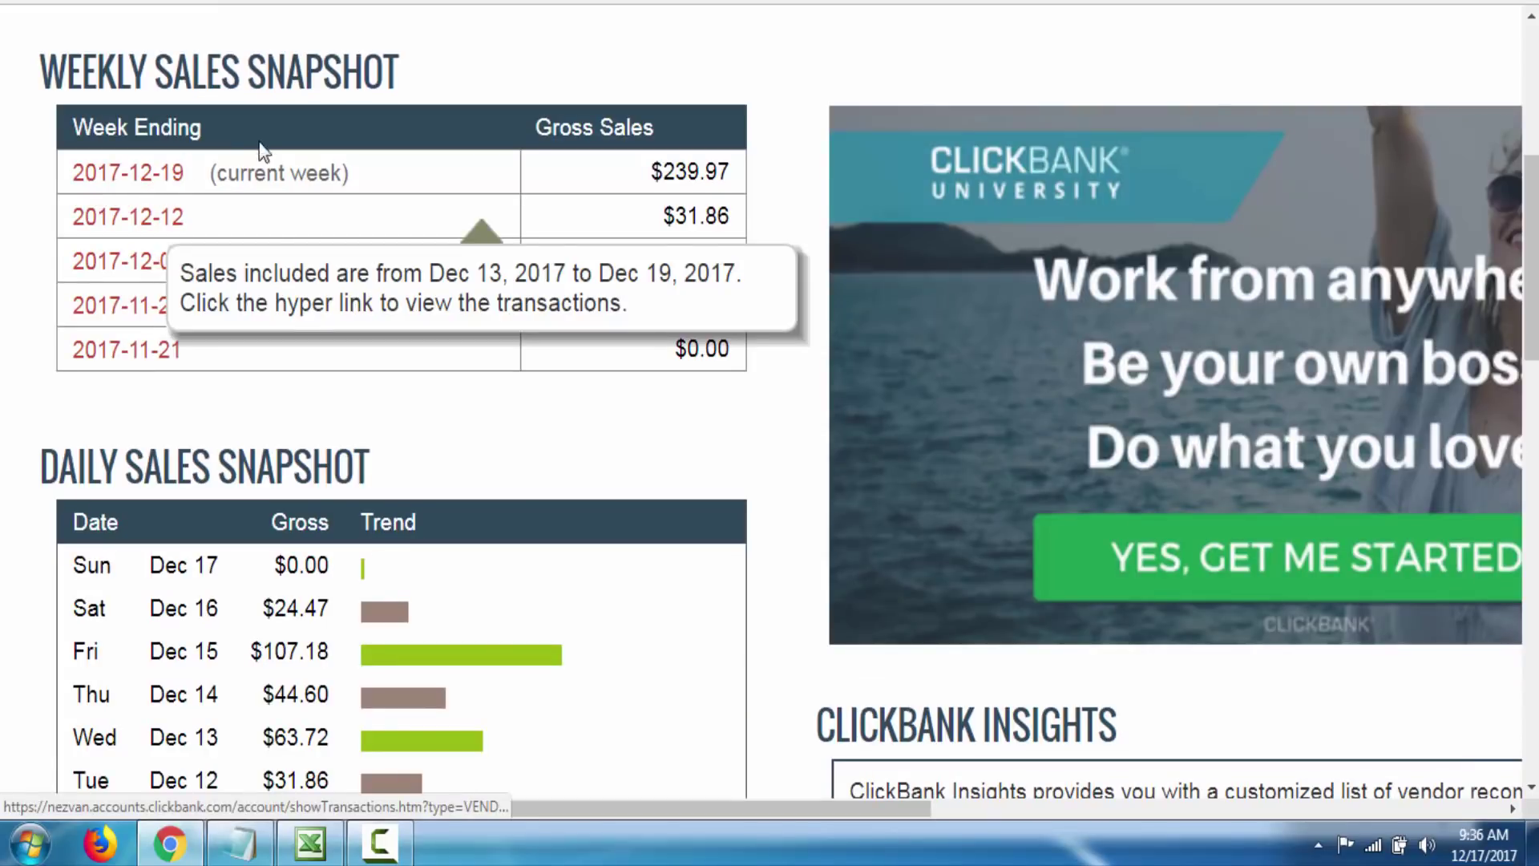
scroll(264, 172, "down", 1)
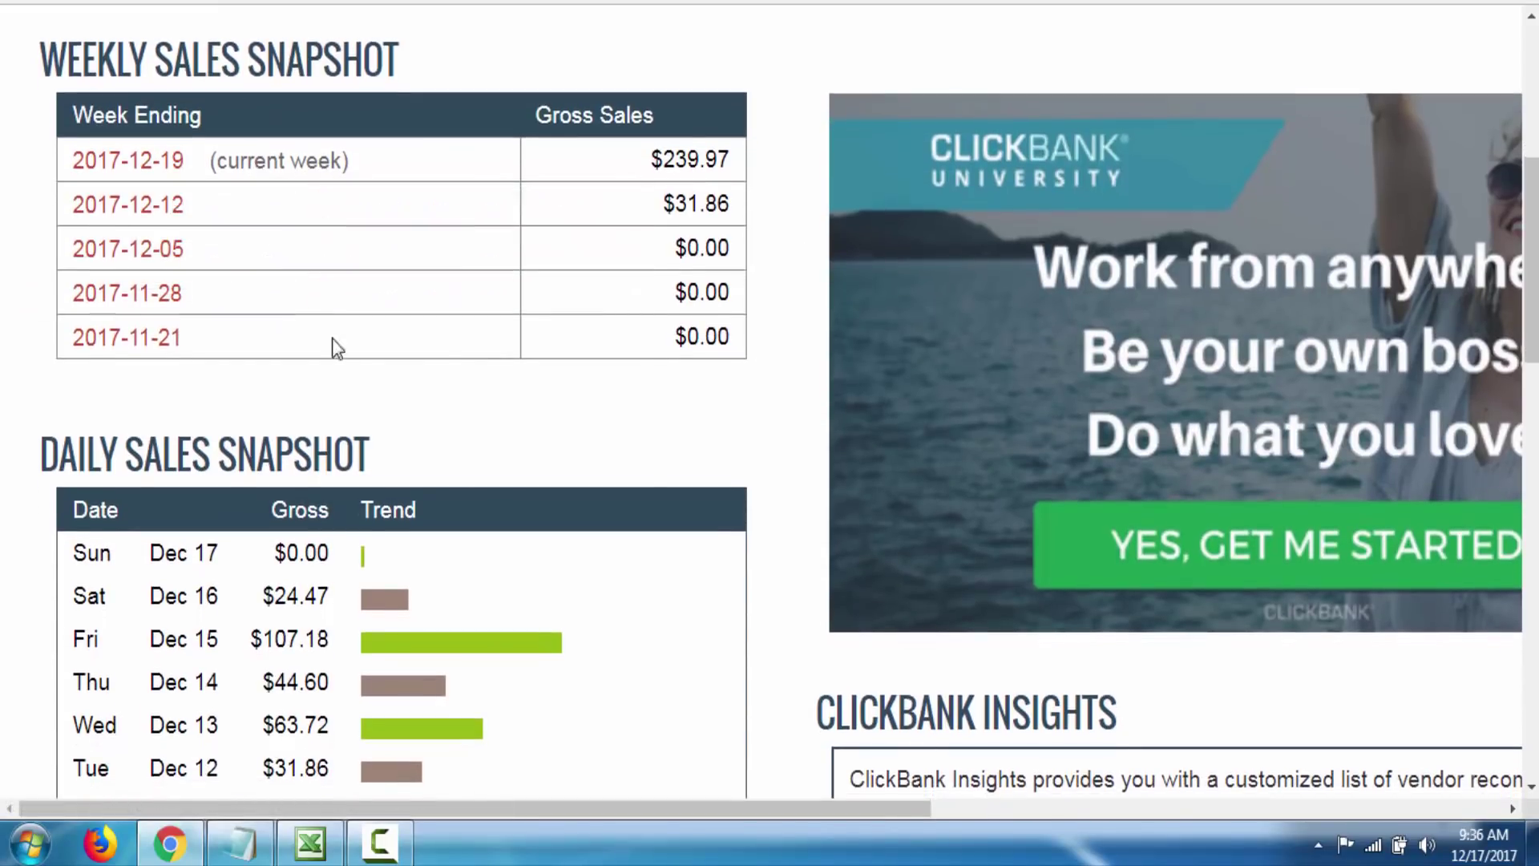
mouse_move(328, 642)
left_mouse_down()
mouse_move(248, 653)
mouse_move(331, 641)
left_mouse_up()
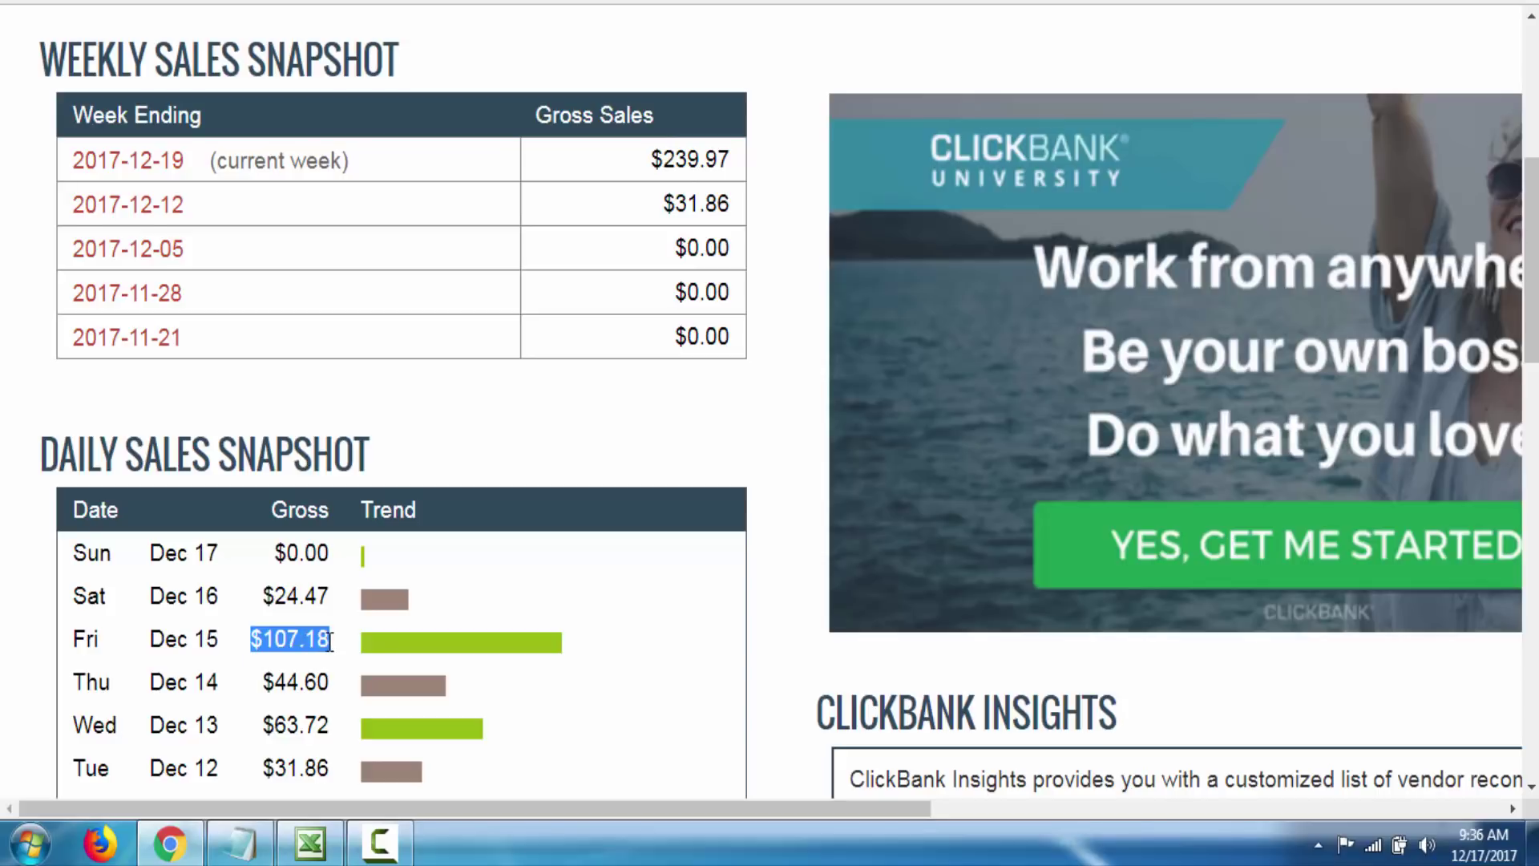
left_click(330, 641)
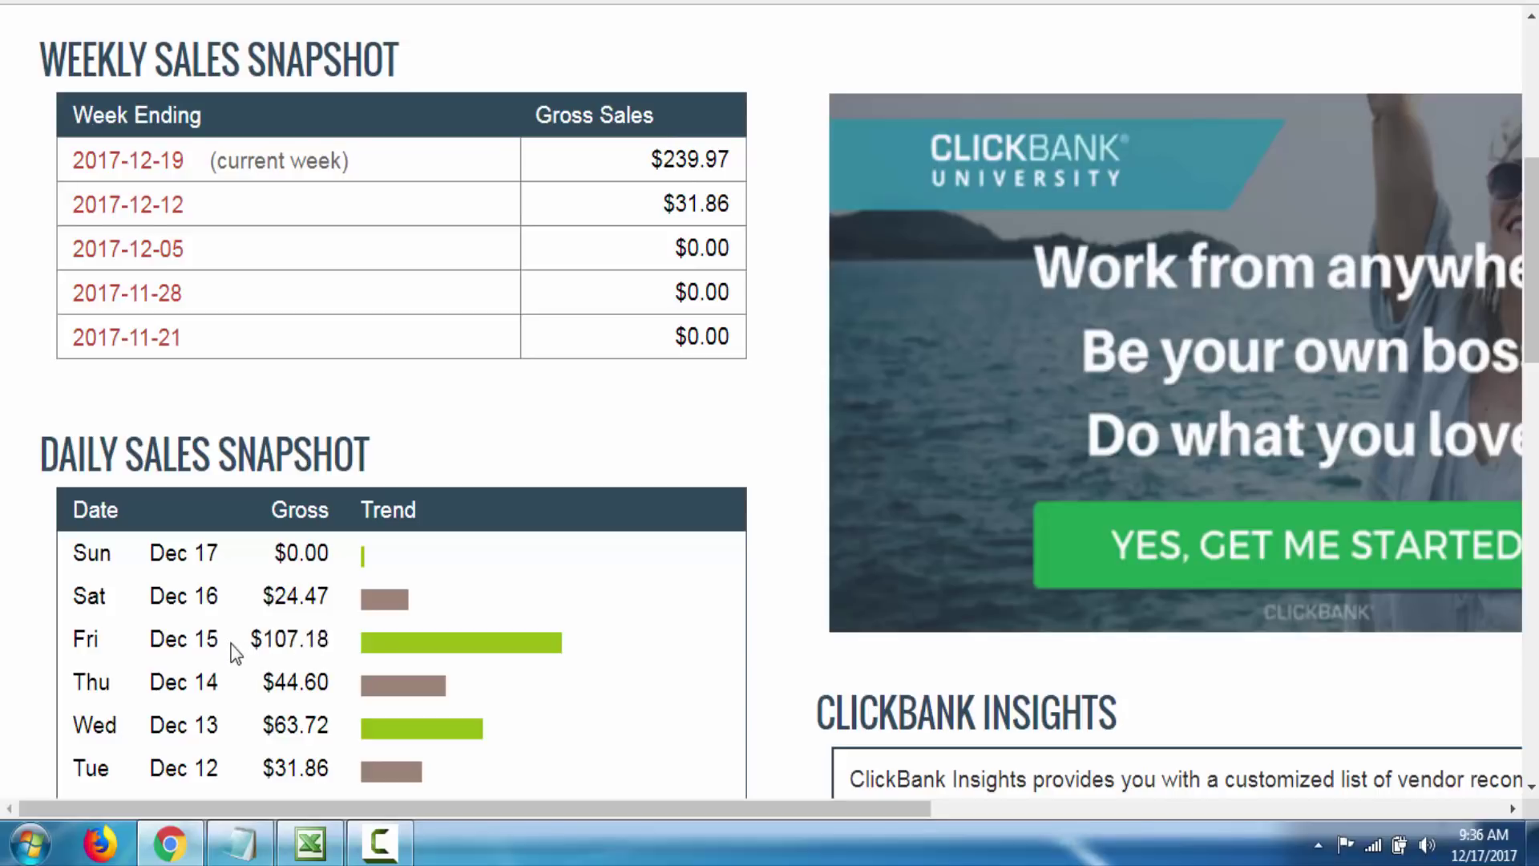
left_click_drag(219, 641, 153, 647)
left_click(152, 648)
left_click_drag(97, 594, 333, 605)
left_click(262, 595)
left_click_drag(261, 597, 325, 599)
left_click(298, 636)
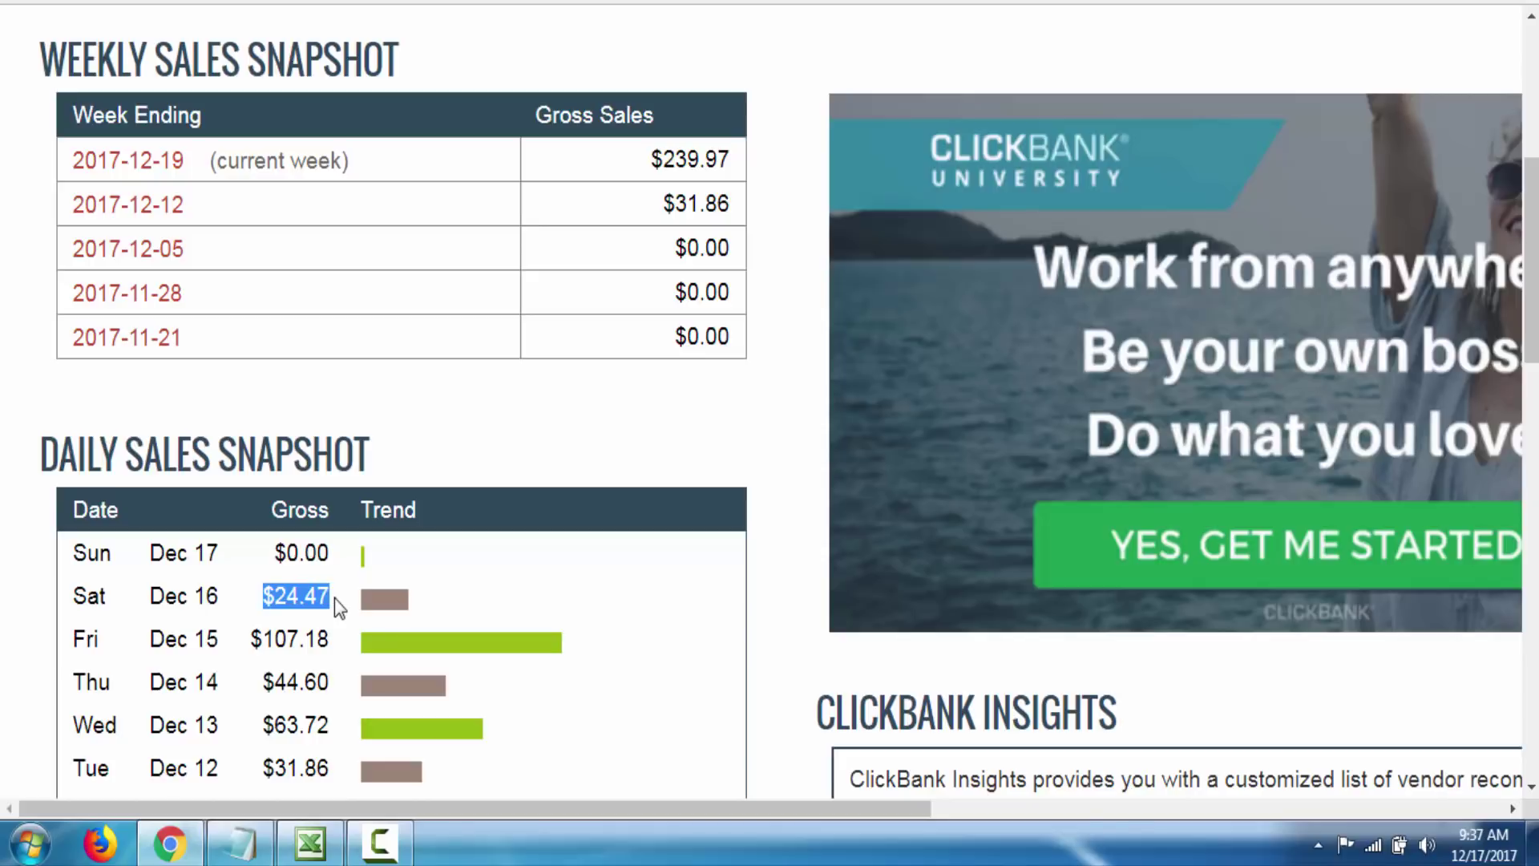
left_click(335, 598)
left_click_drag(275, 551, 330, 557)
left_click(321, 561)
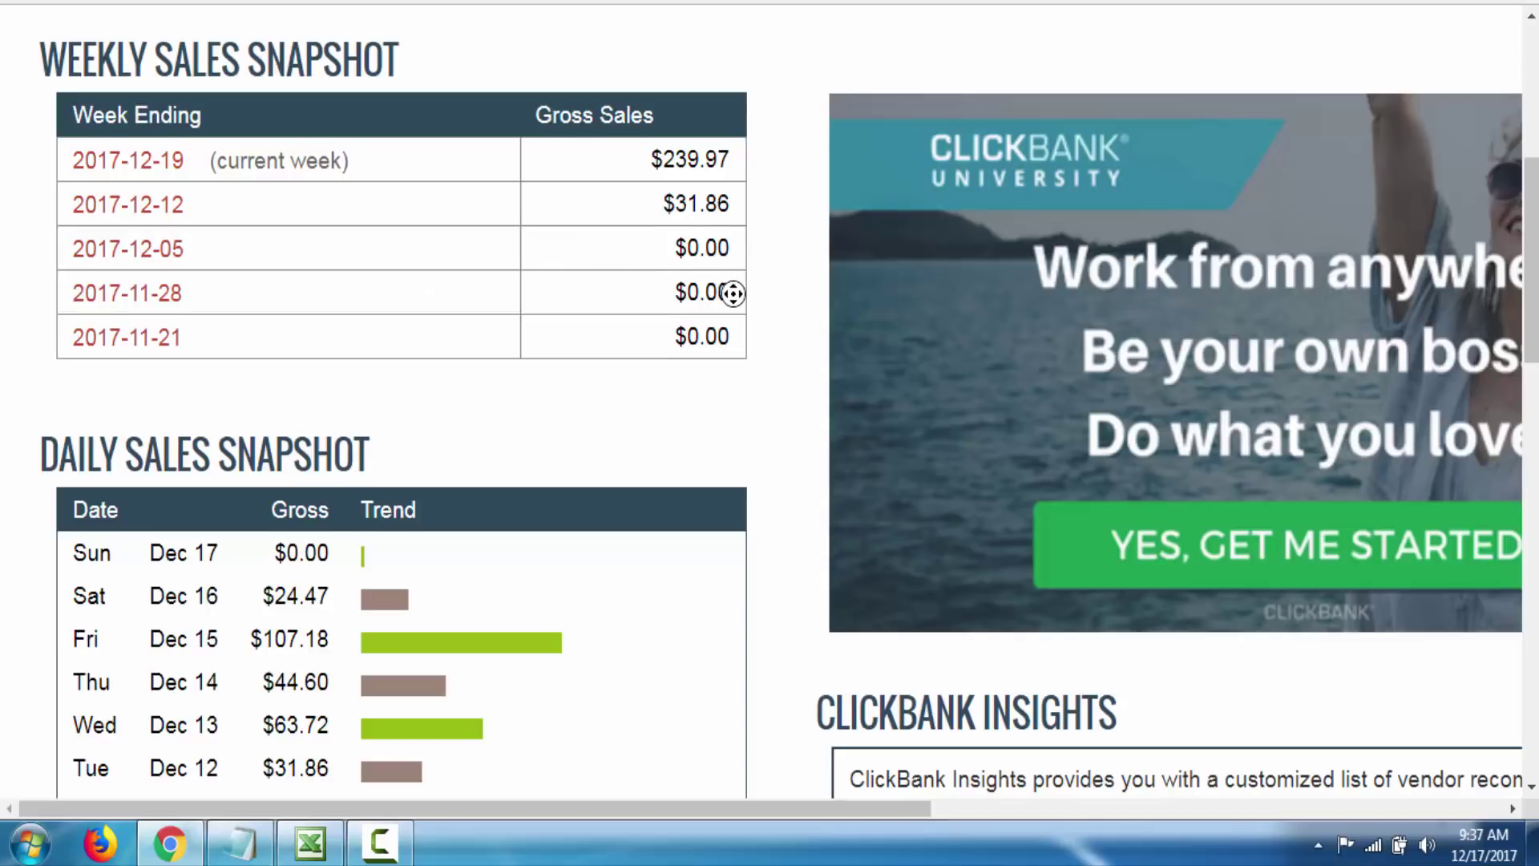
scroll(732, 291, "down", 1)
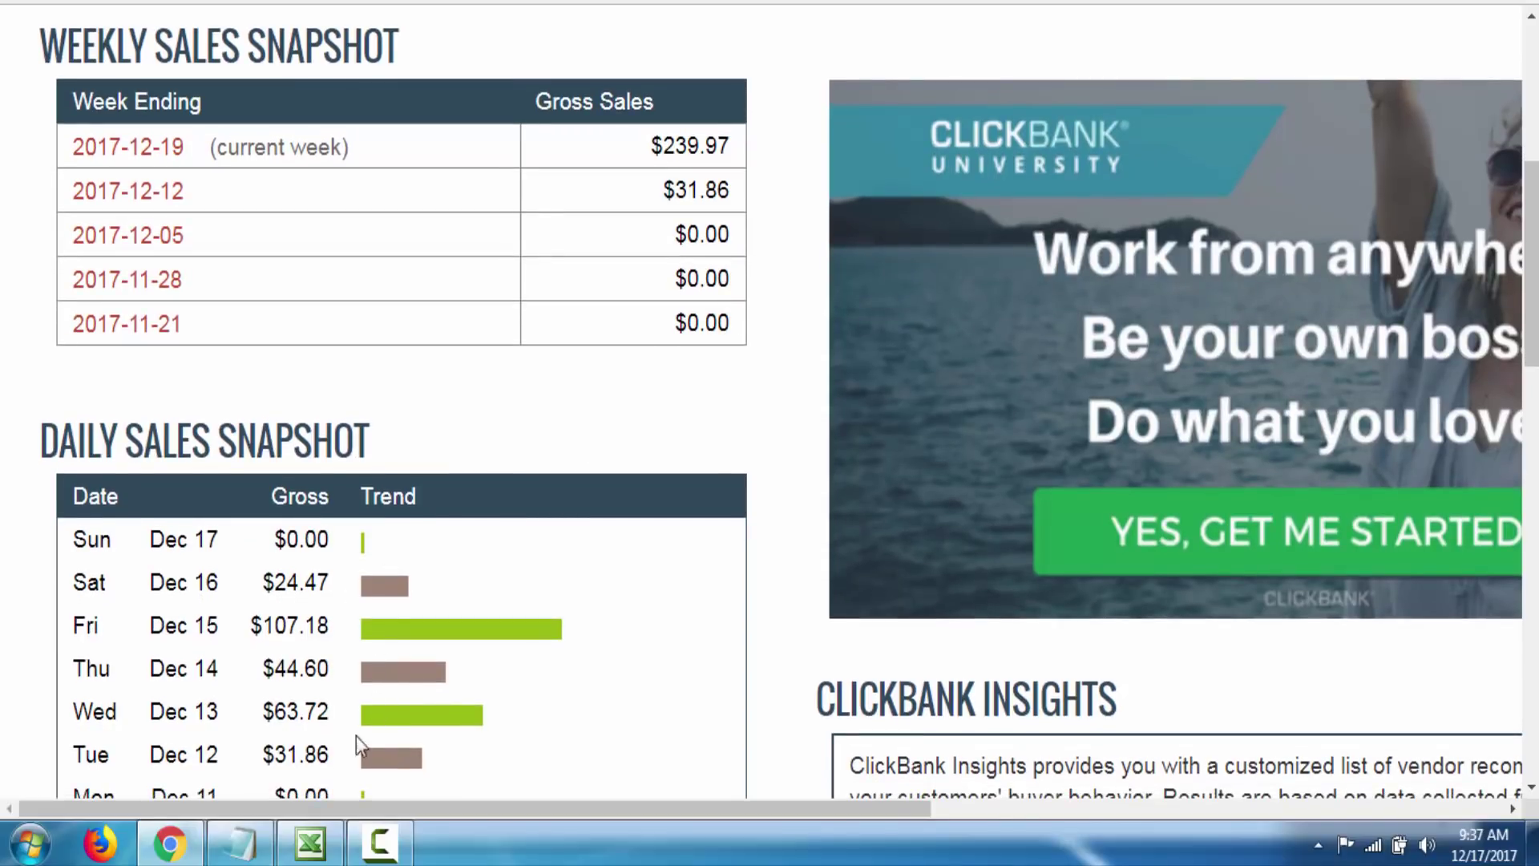
Copy the Dec 15 gross sales of $107.18 from ClickBank into the Day 6 profit cell of the Excel sheet's FREE METHOD table
left_click(310, 841)
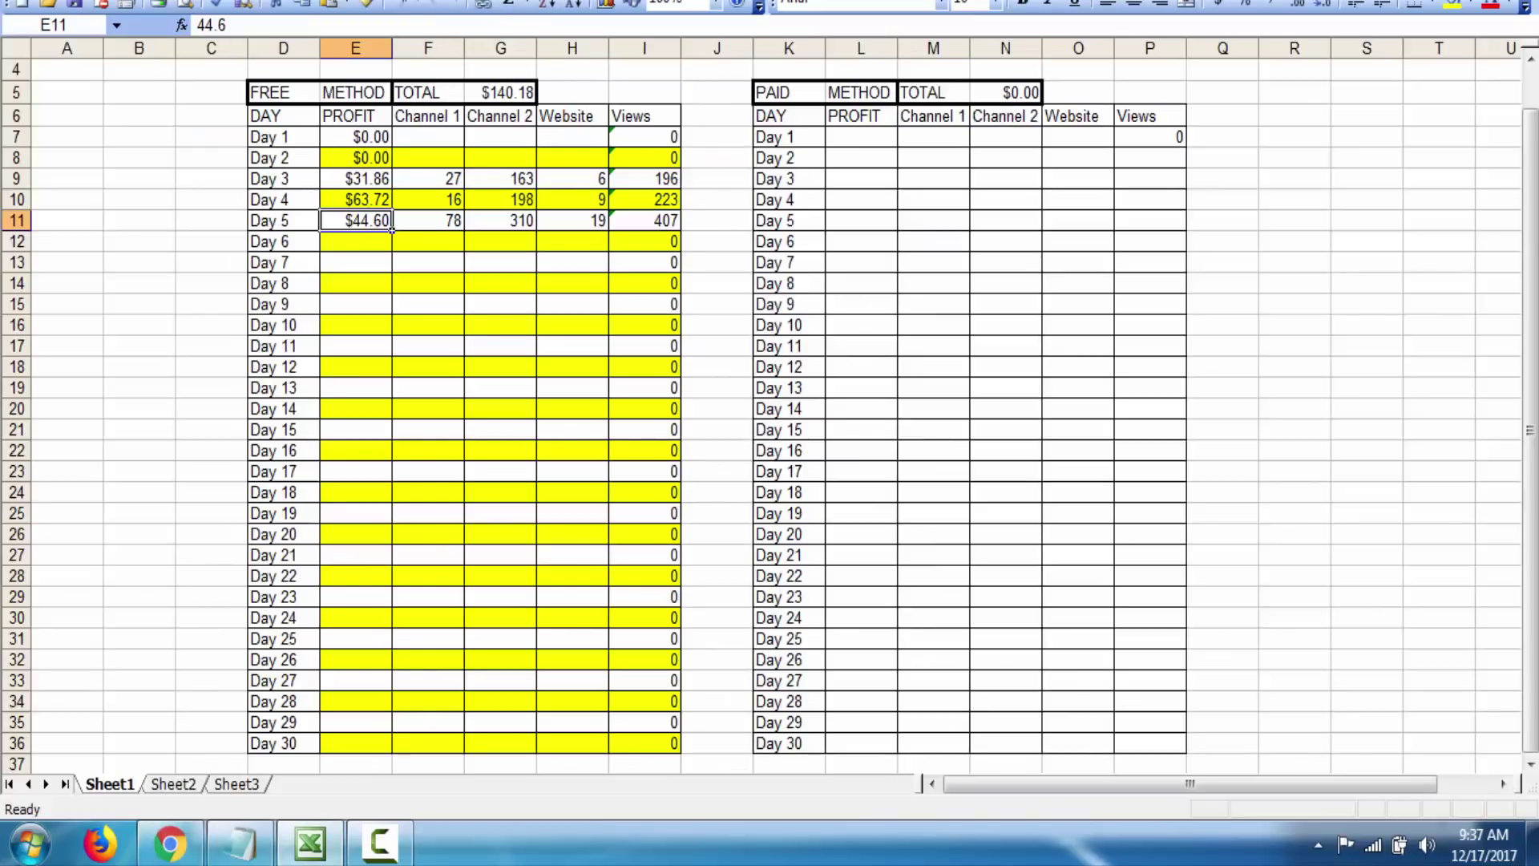
left_click(370, 242)
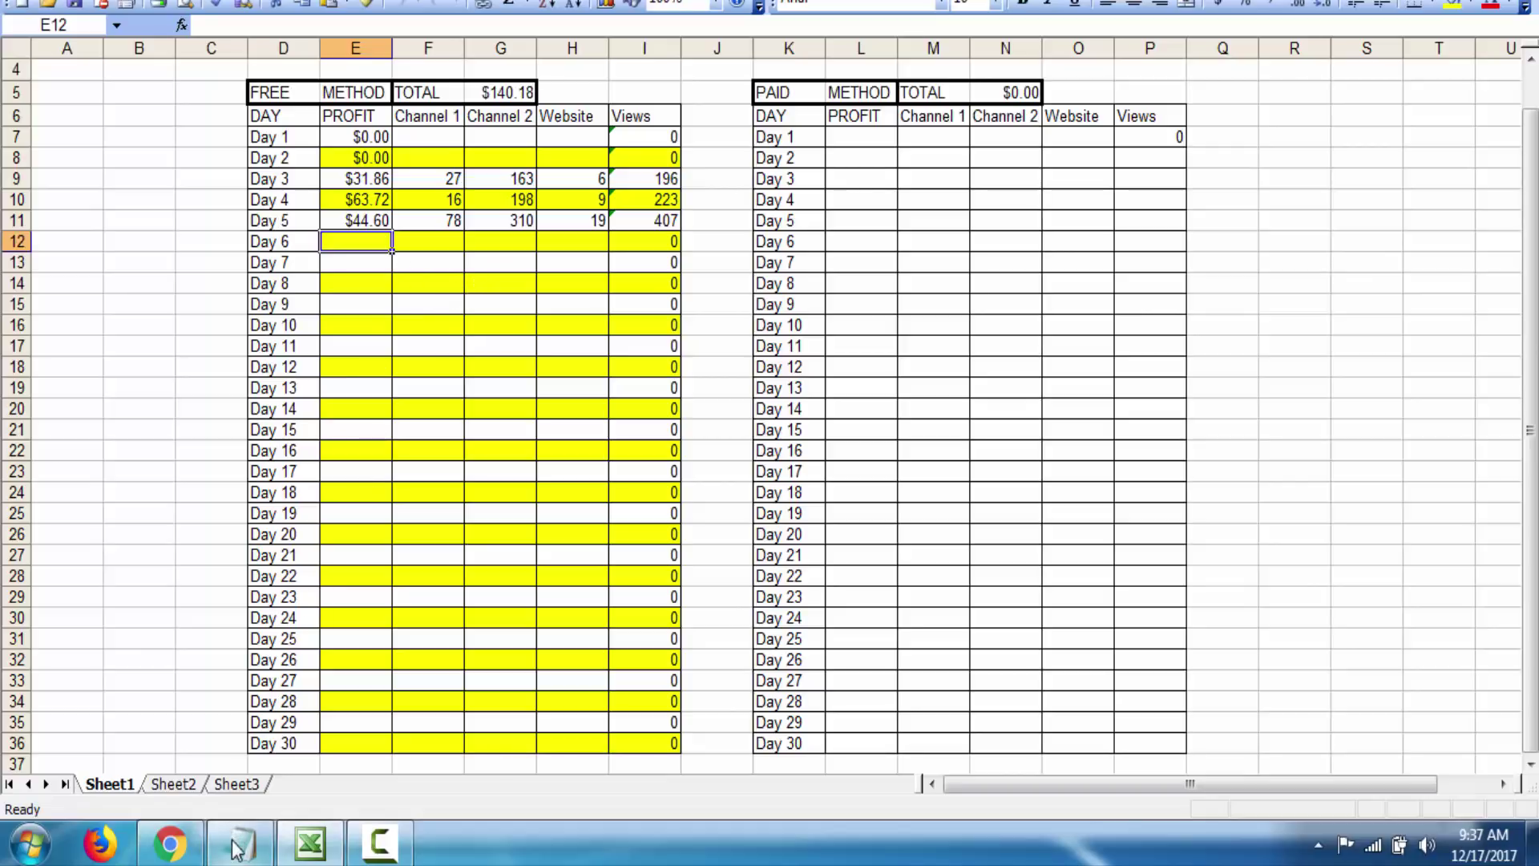
left_click(183, 843)
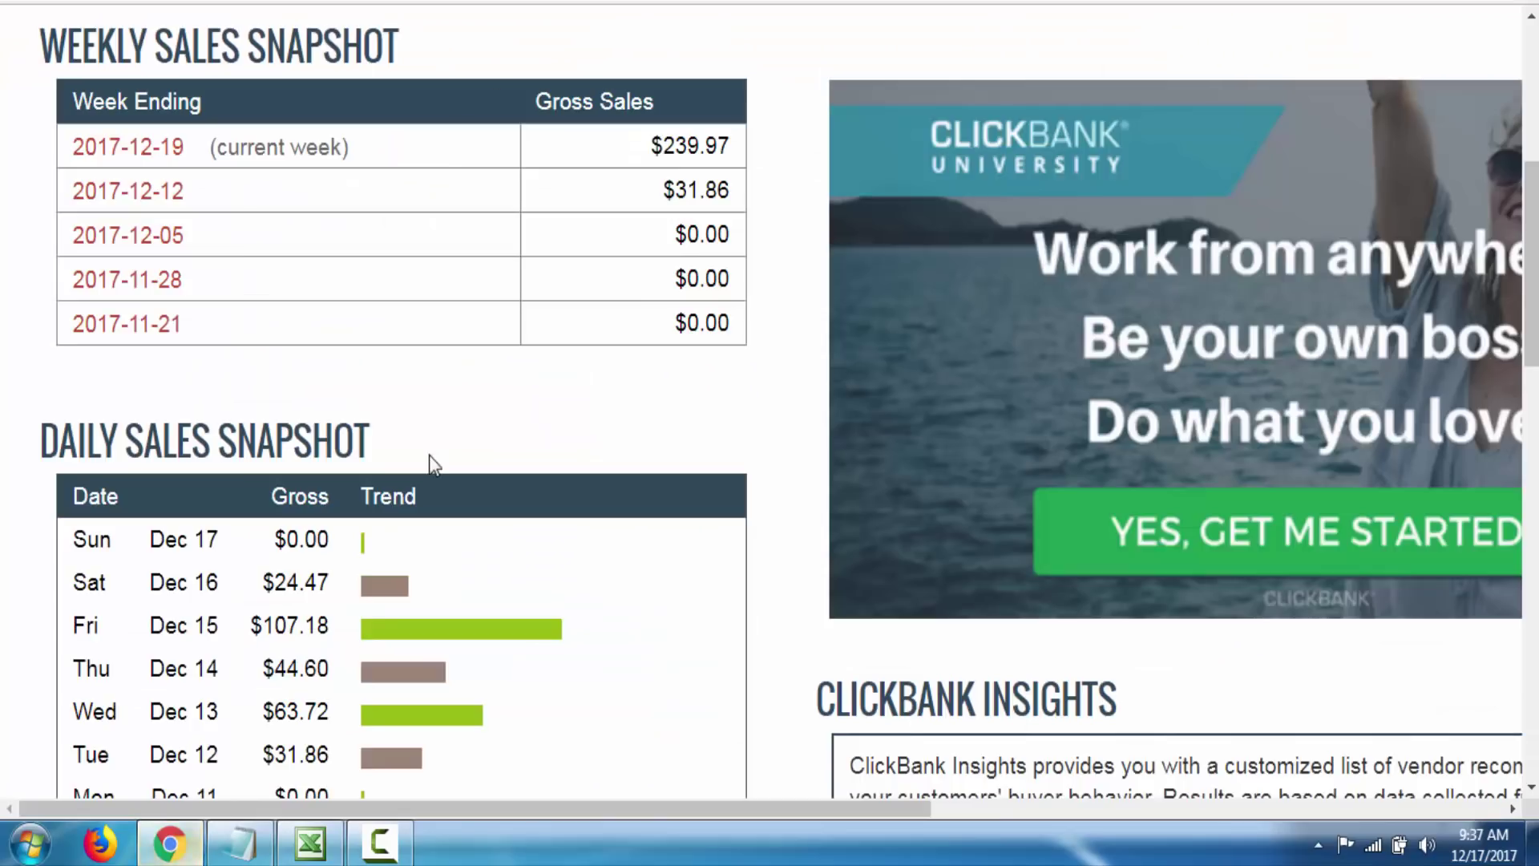
left_click_drag(332, 627, 250, 631)
key("ctrl+c")
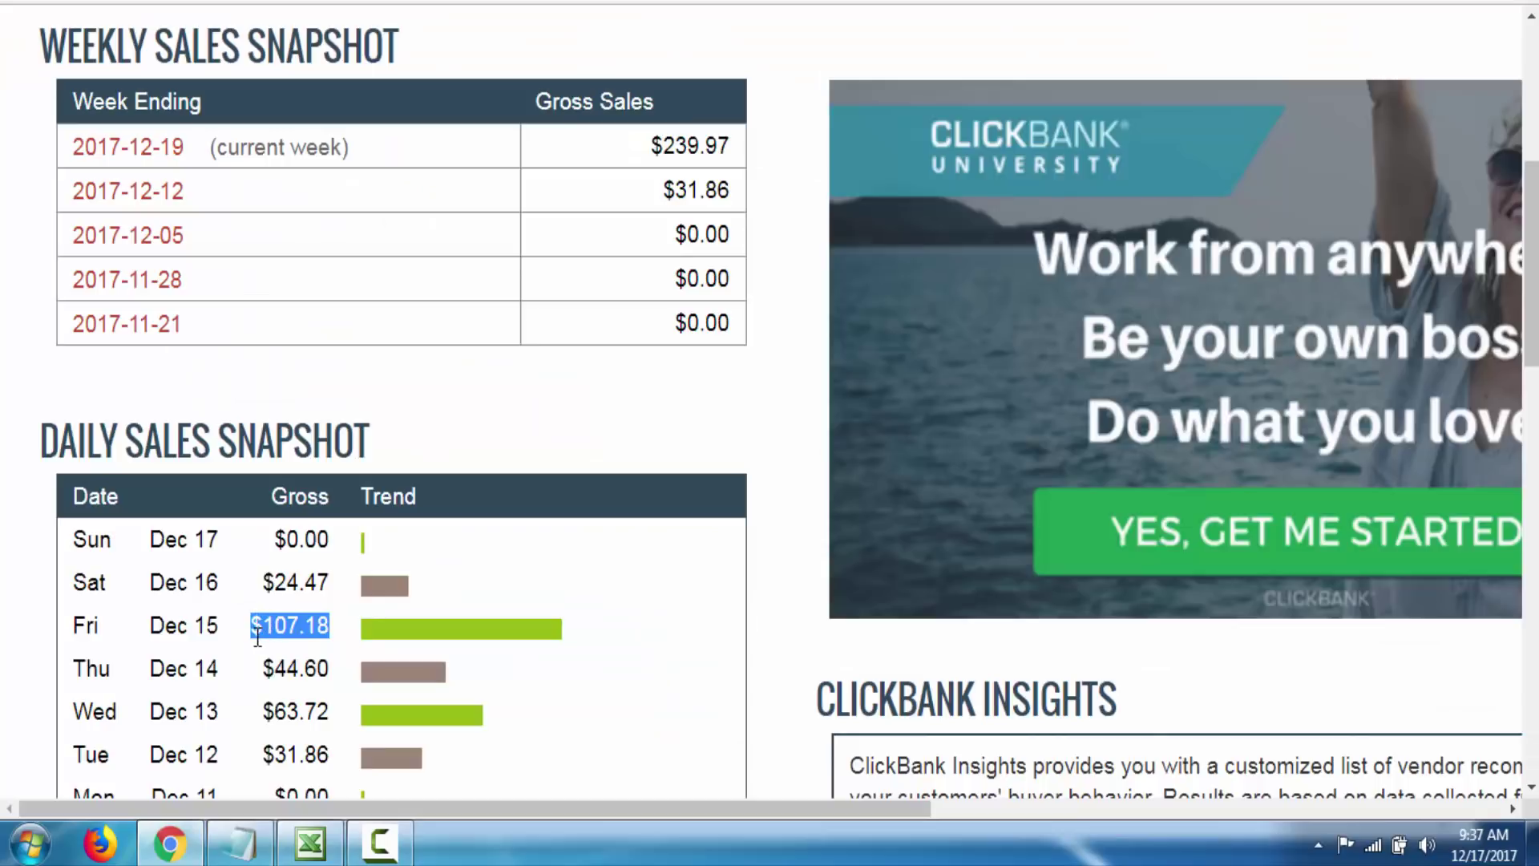
left_click(327, 837)
double_click(360, 242)
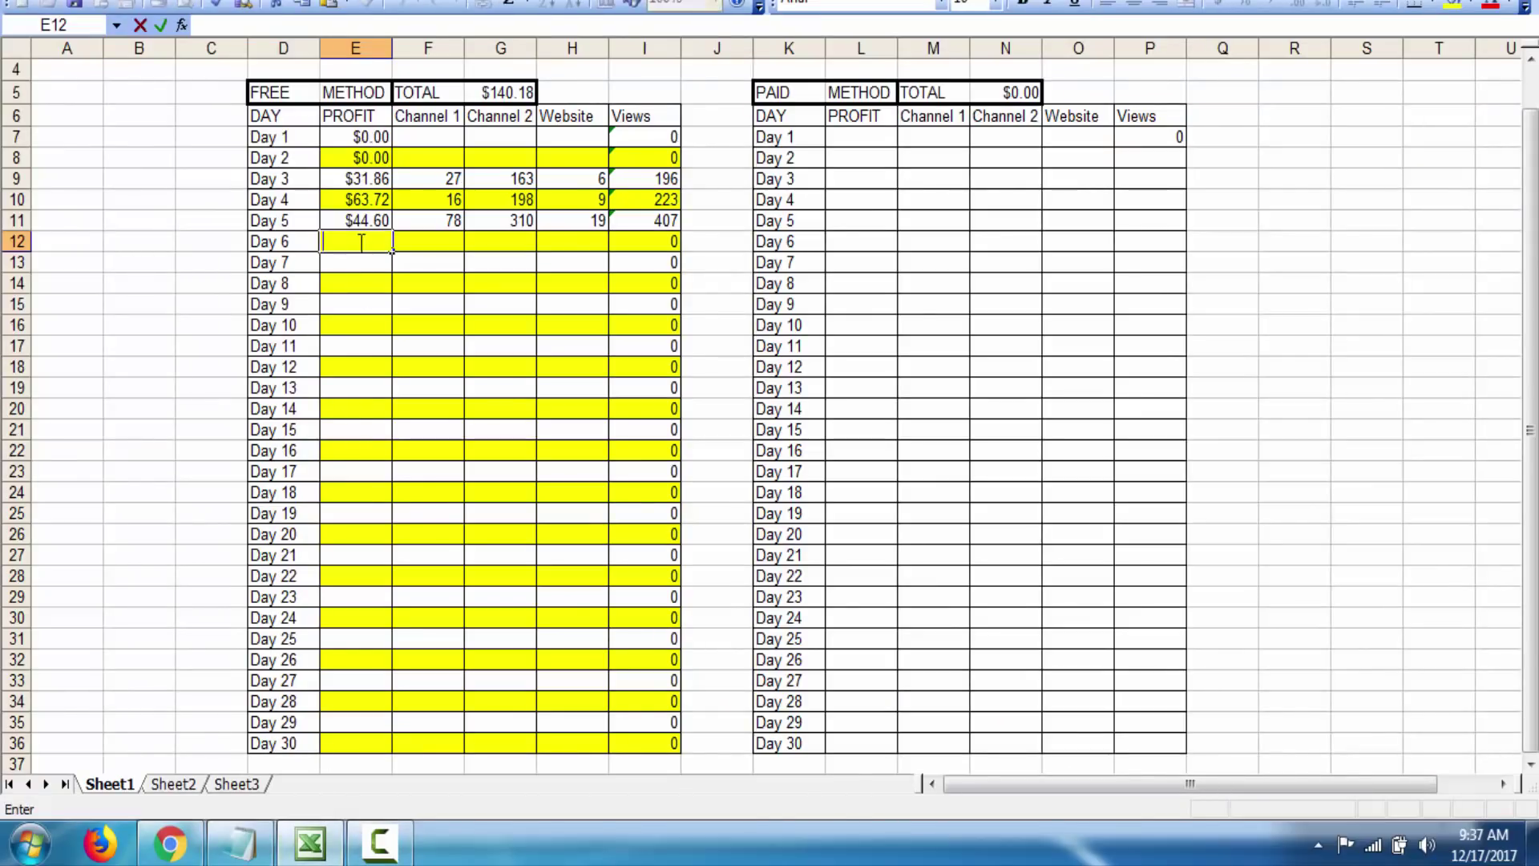
key("ctrl+v")
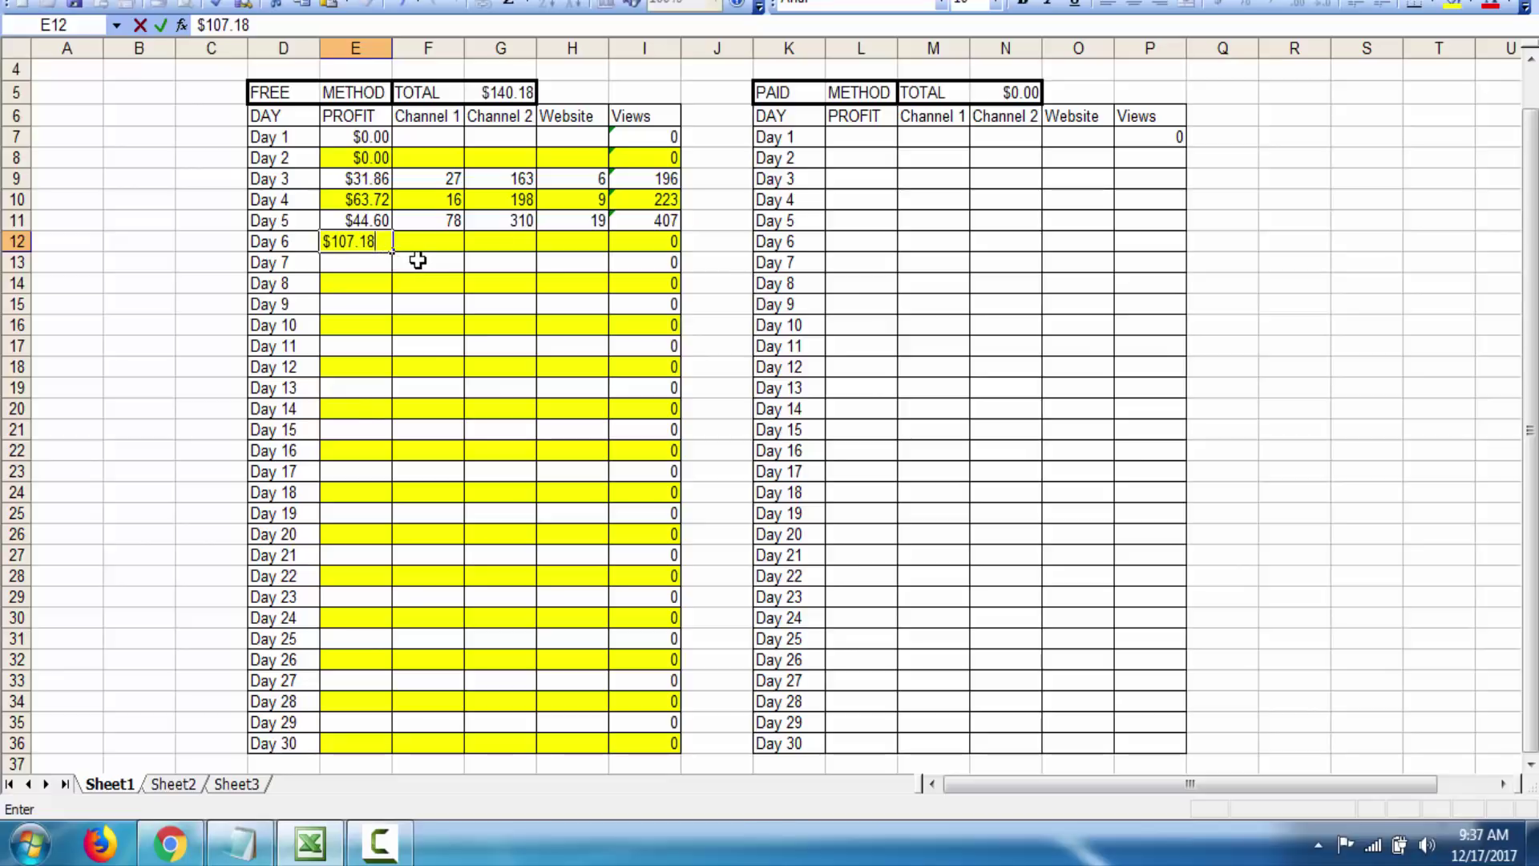
key("Return")
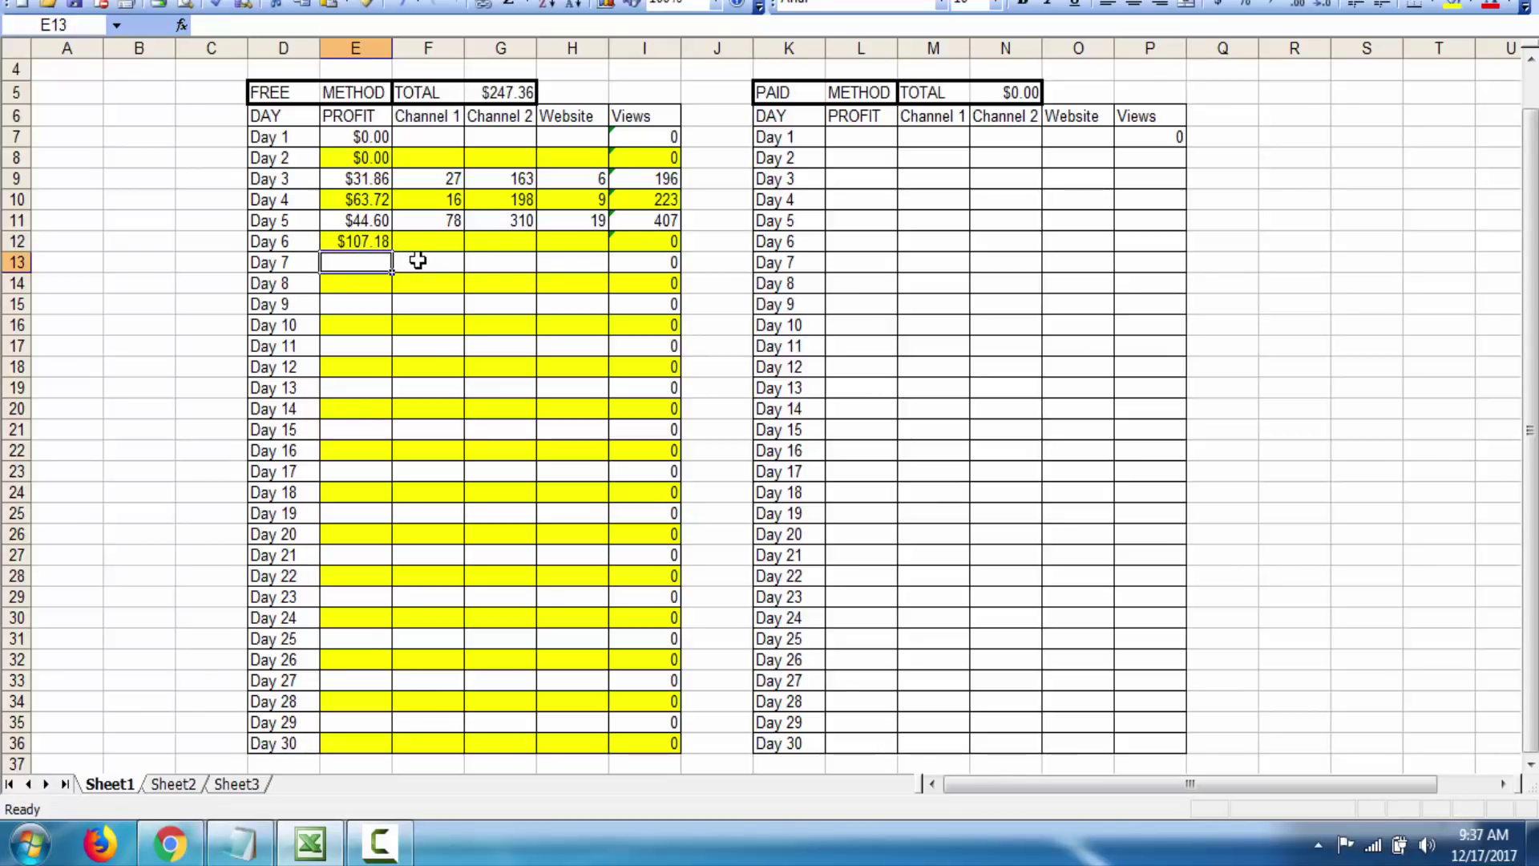
Transfer the Dec 16 gross sales of $24.47 from ClickBank to the Day 7 profit cell of the FREE METHOD table in Excel
left_click(170, 843)
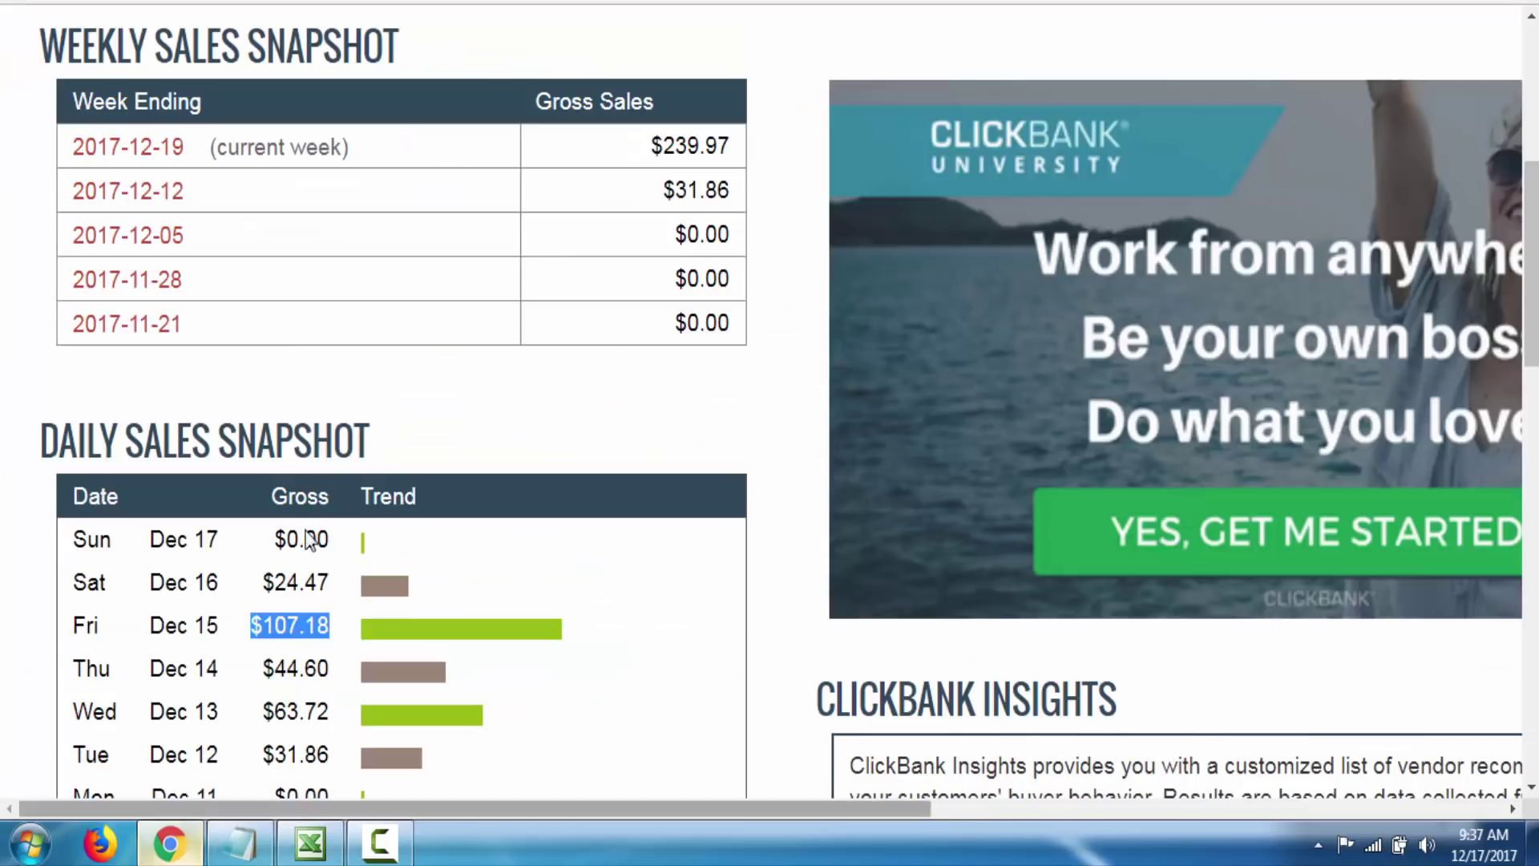
left_click_drag(261, 583, 327, 583)
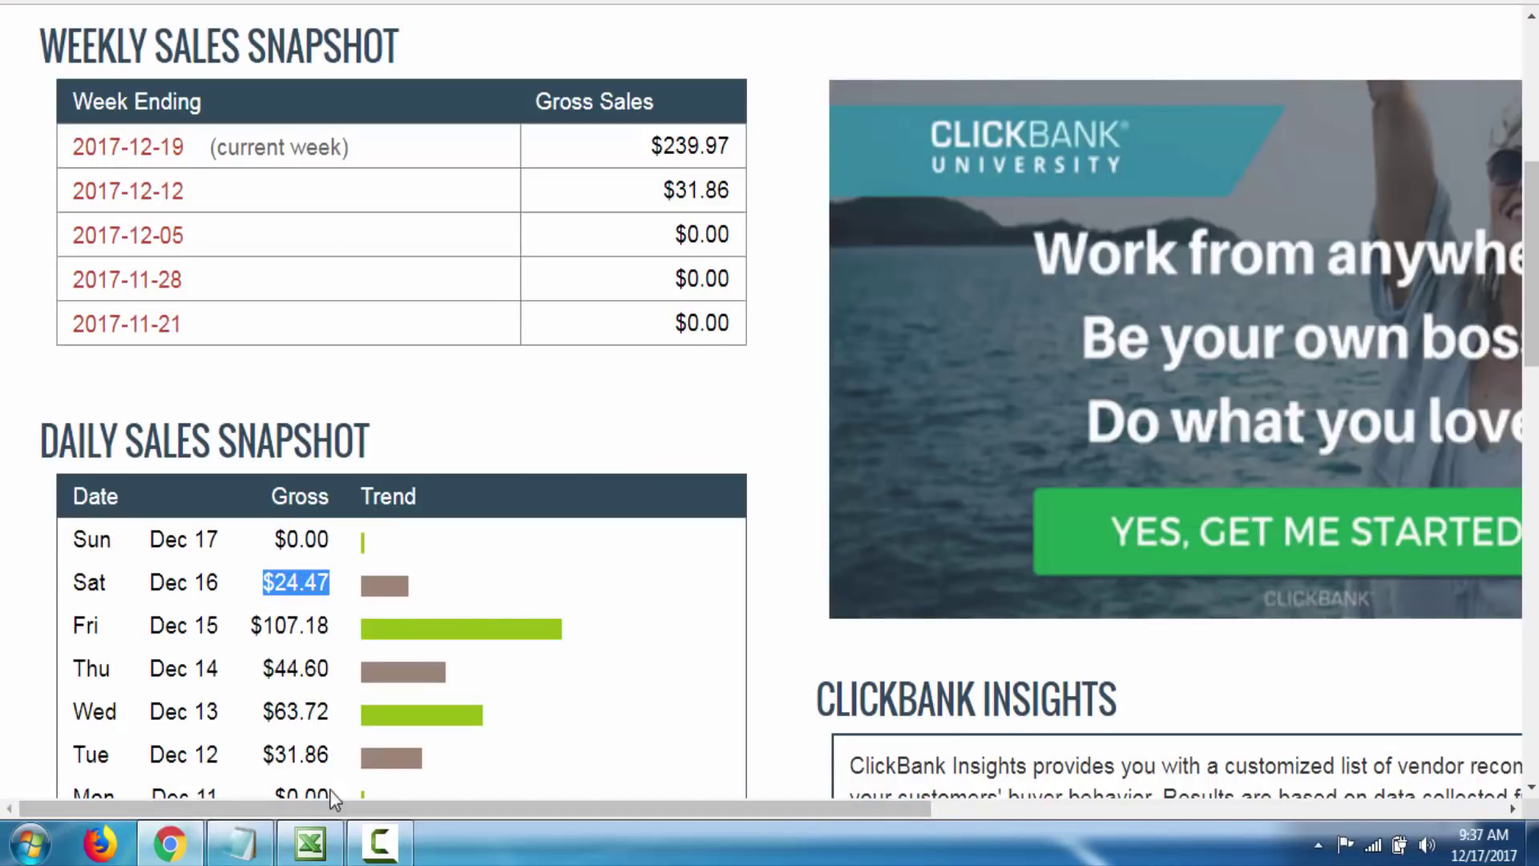
left_click(308, 844)
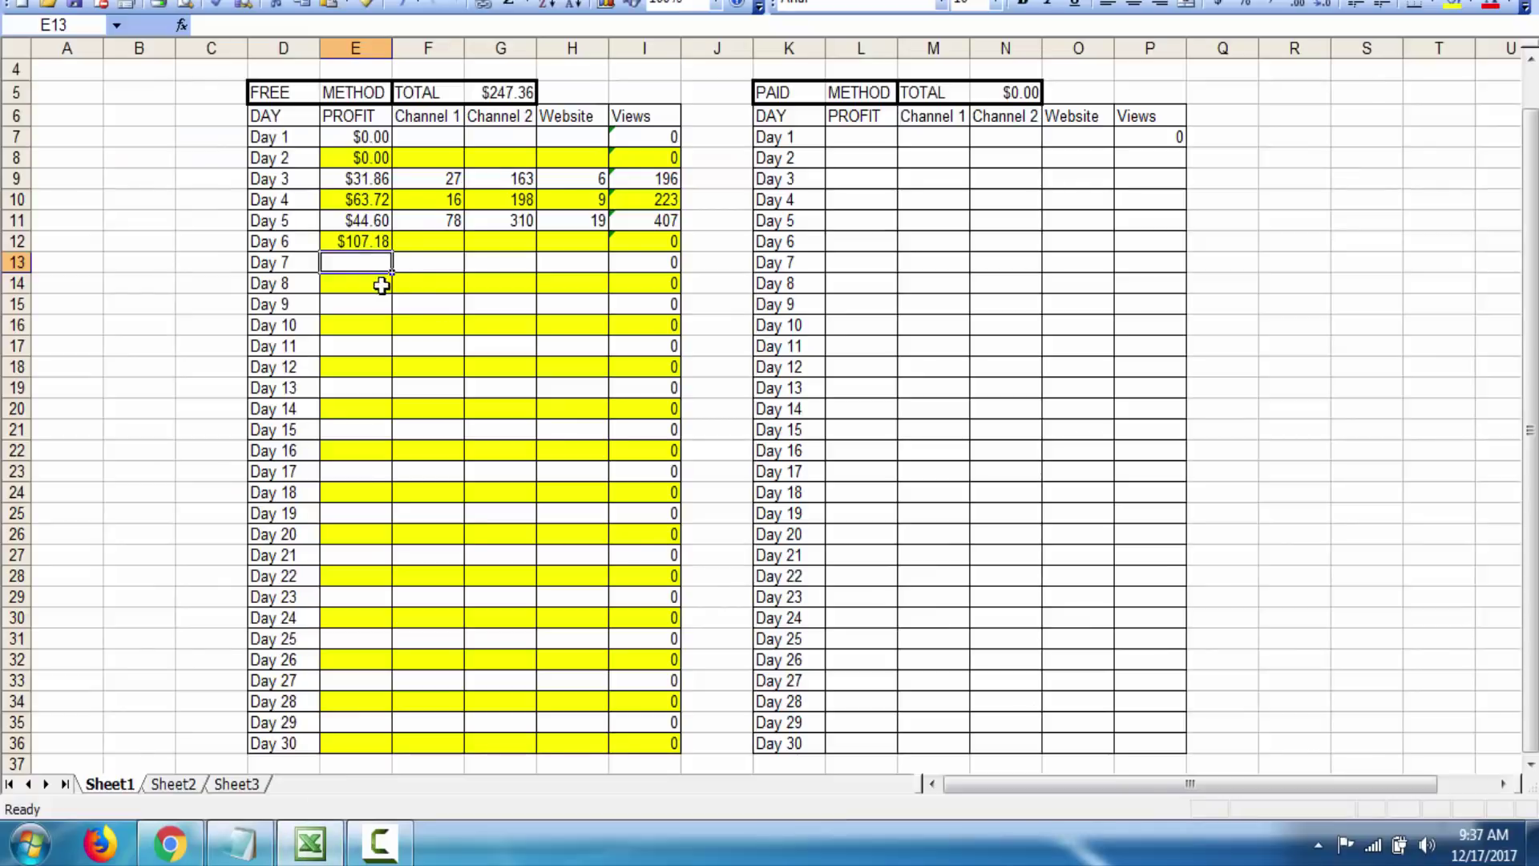
type("$24.47")
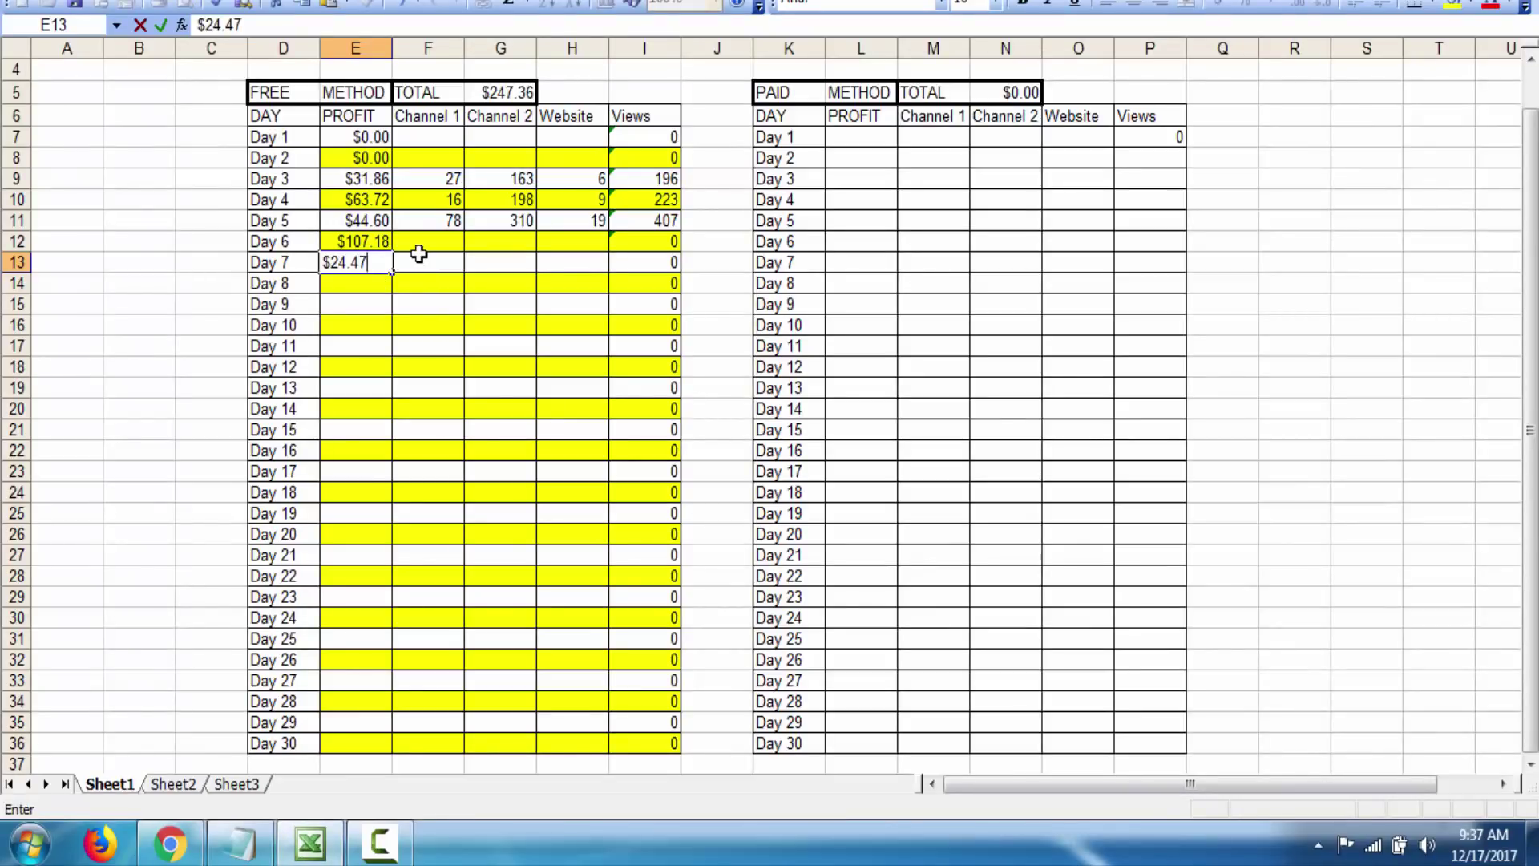
key("Return")
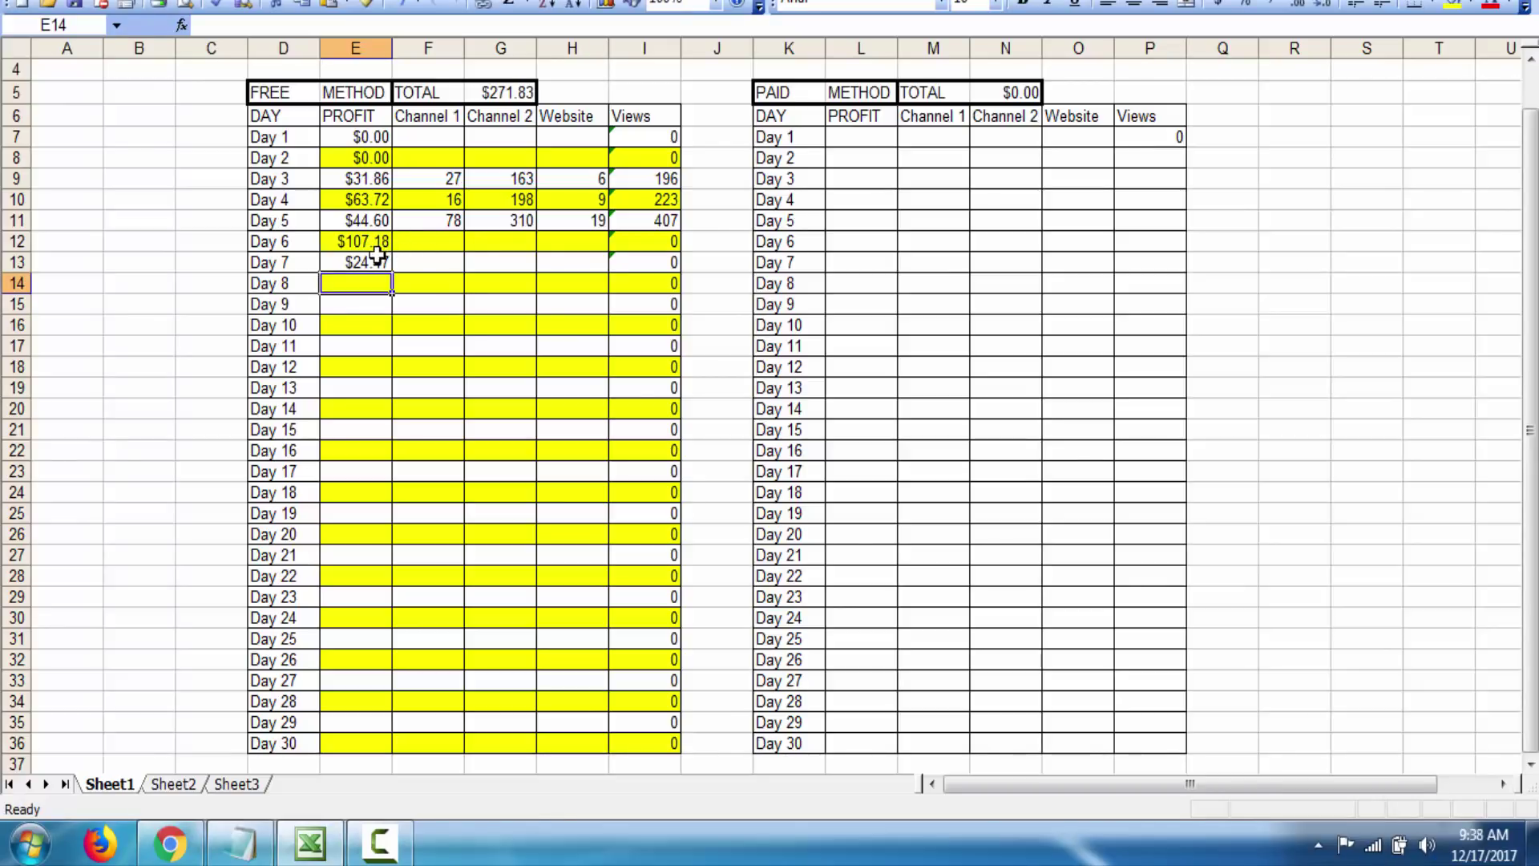
mouse_move(376, 257)
left_mouse_down()
mouse_move(371, 268)
mouse_move(357, 240)
mouse_move(376, 234)
left_mouse_up()
Enter 190 as the Day 6 views for Channel 1 in the FREE METHOD table
left_click(418, 255)
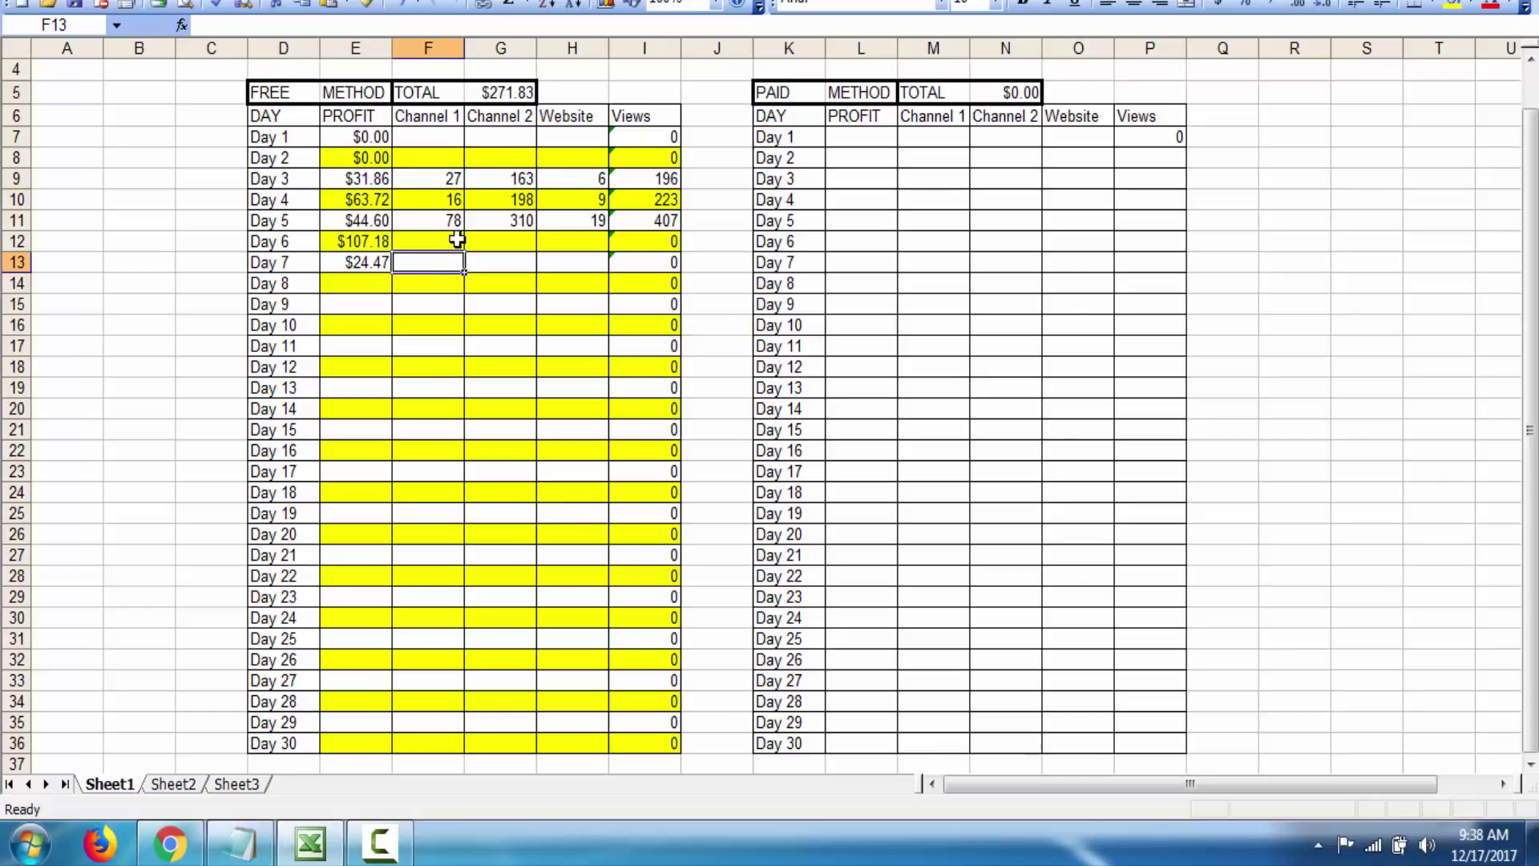
left_click(453, 239)
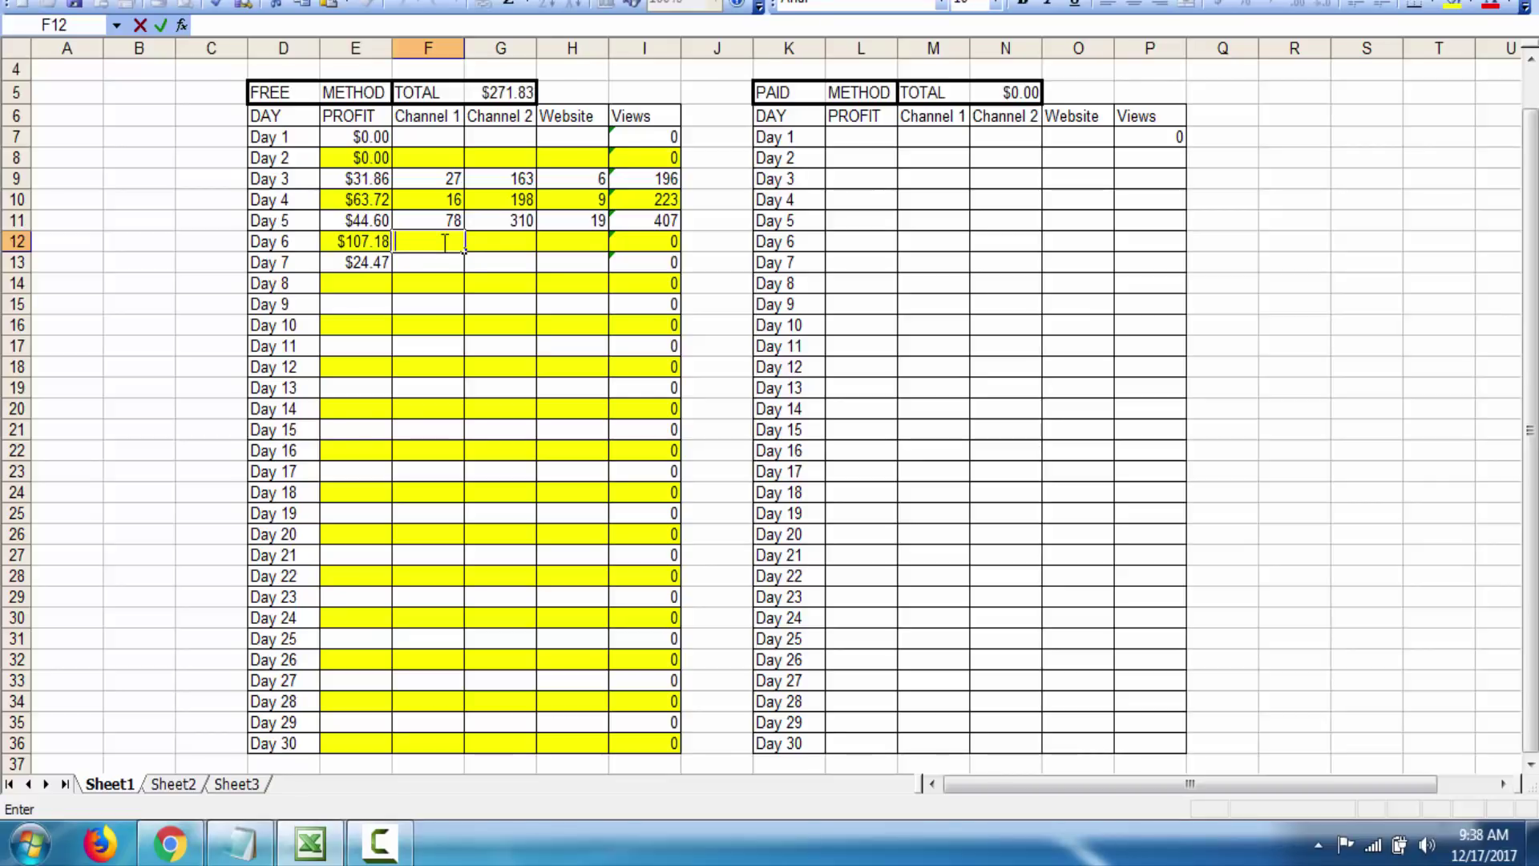
type("190")
key("Return")
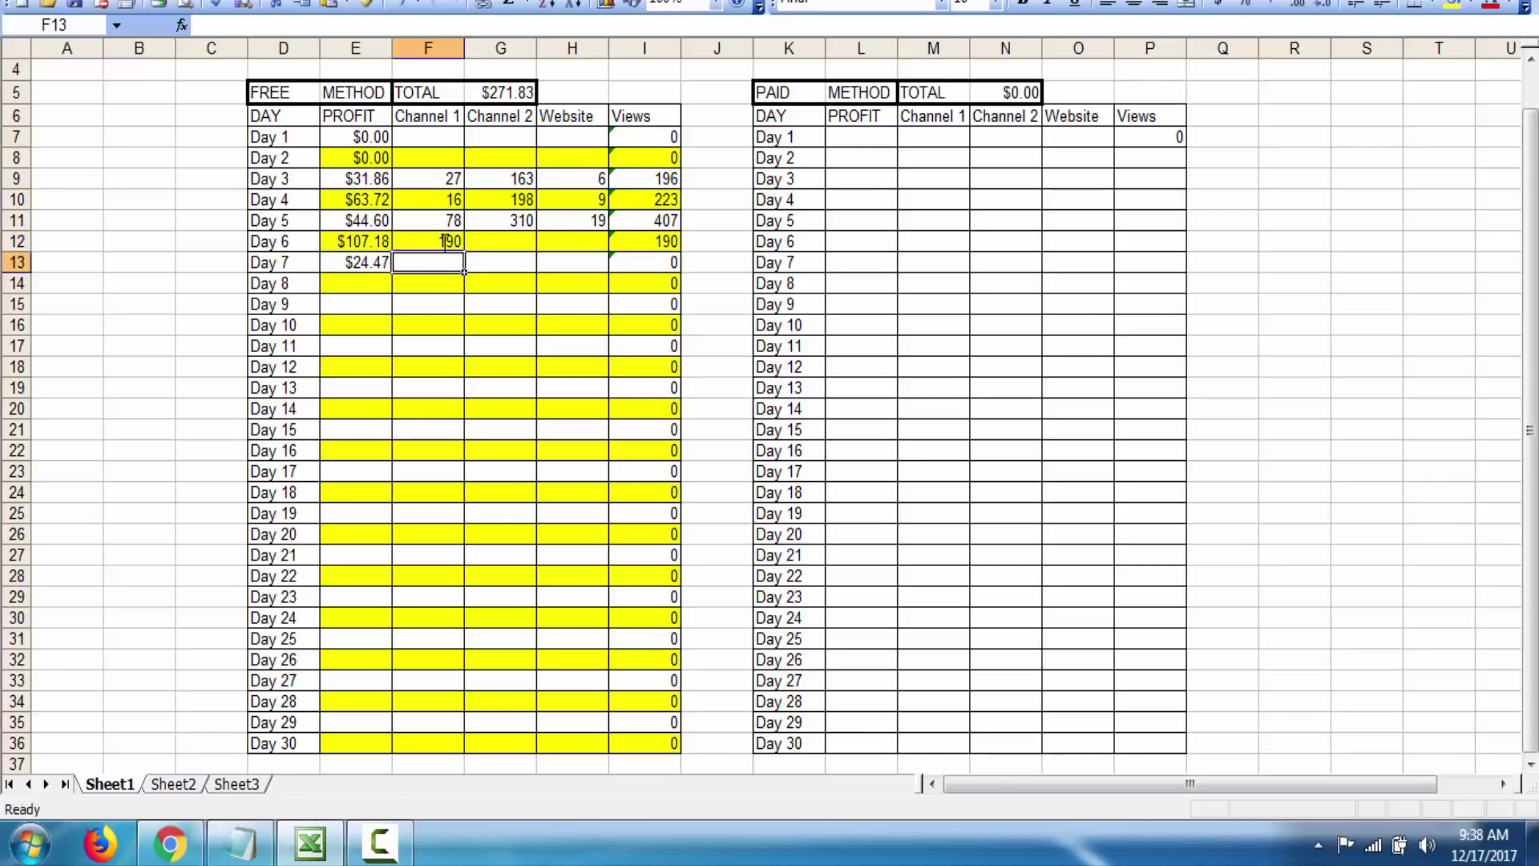
Enter 307 as the Day 6 views for Channel 2 in the FREE METHOD table
double_click(489, 243)
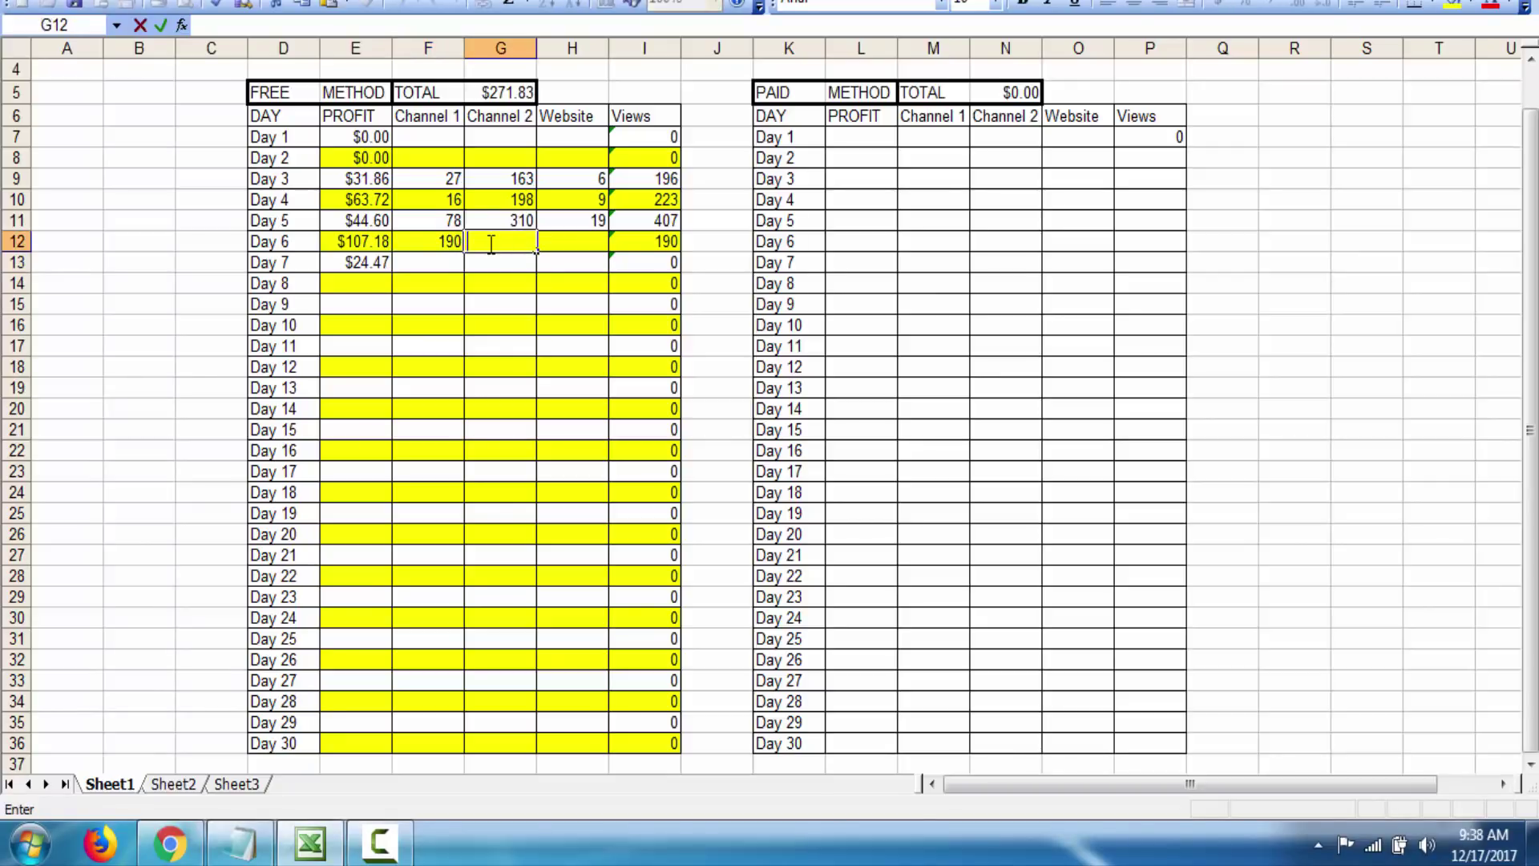
type("30")
type("8")
key("BackSpace")
type("7")
left_click(530, 265)
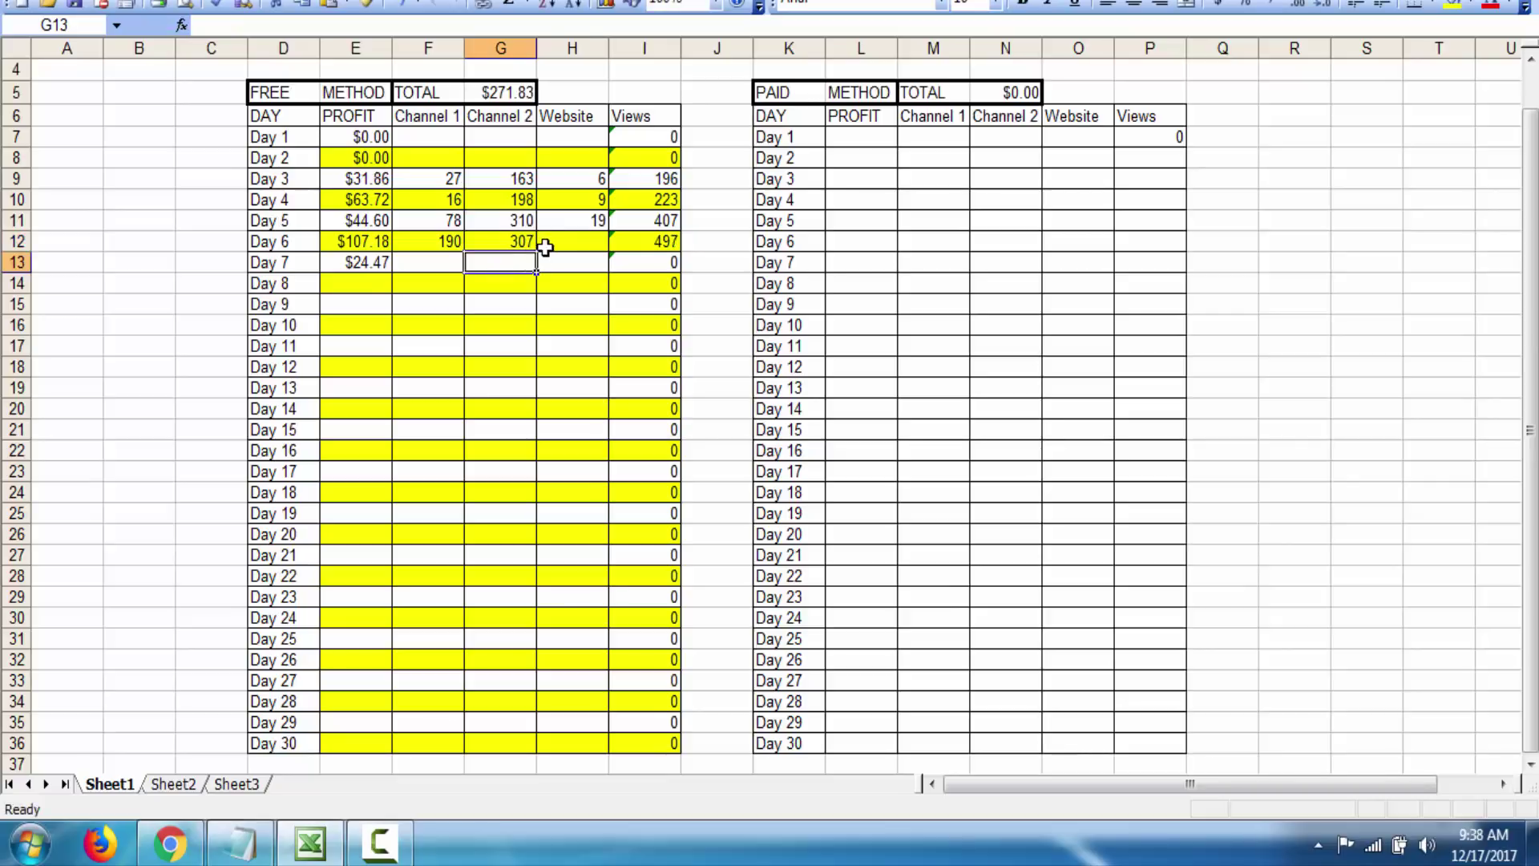
Enter 36 as the Day 6 Website views and select that day's total Views cell
double_click(561, 242)
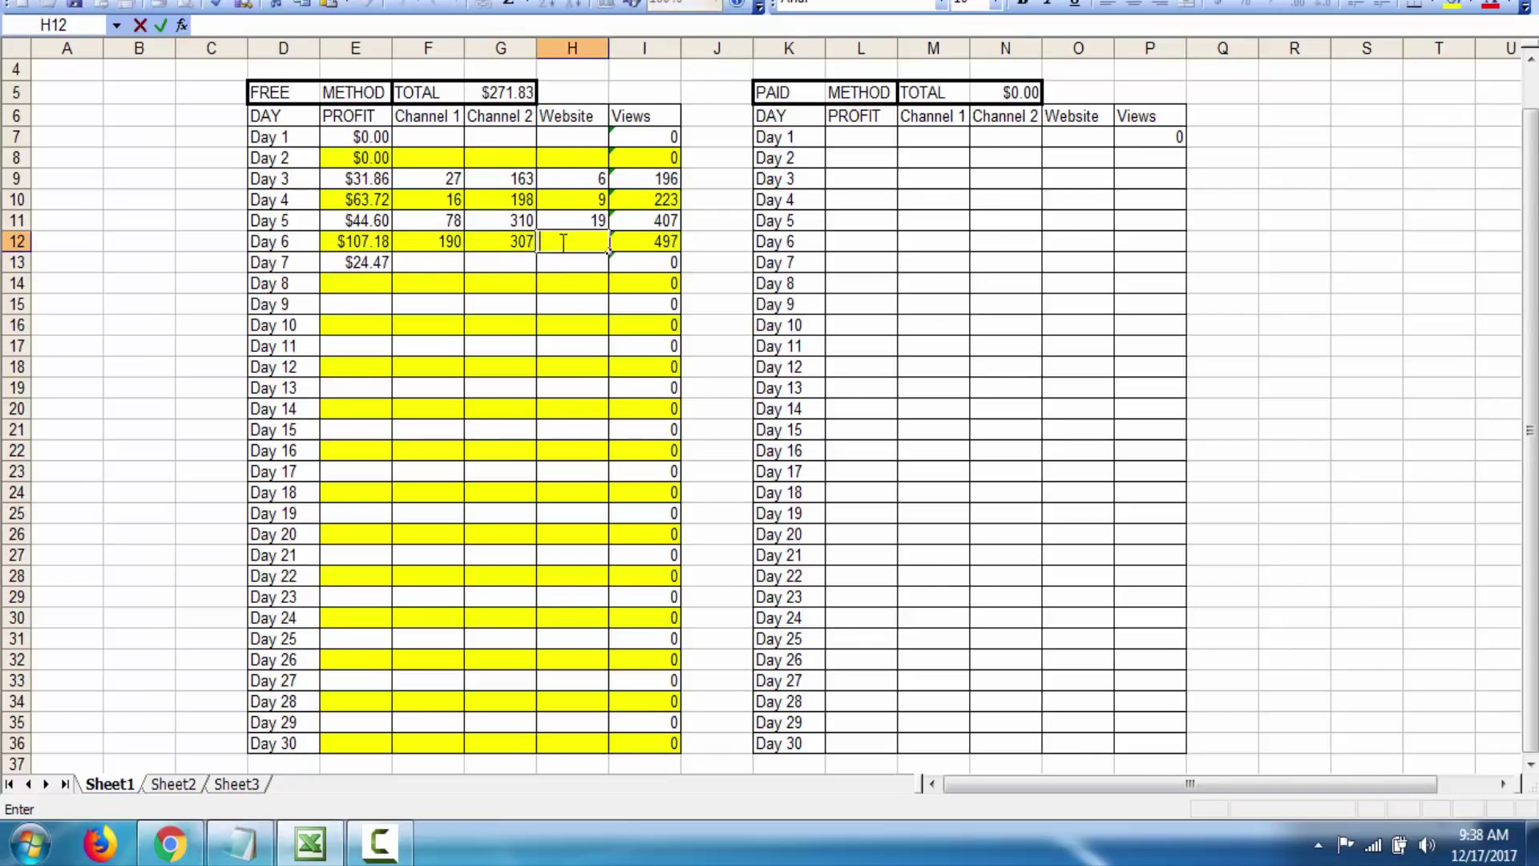
type("36")
key("Return")
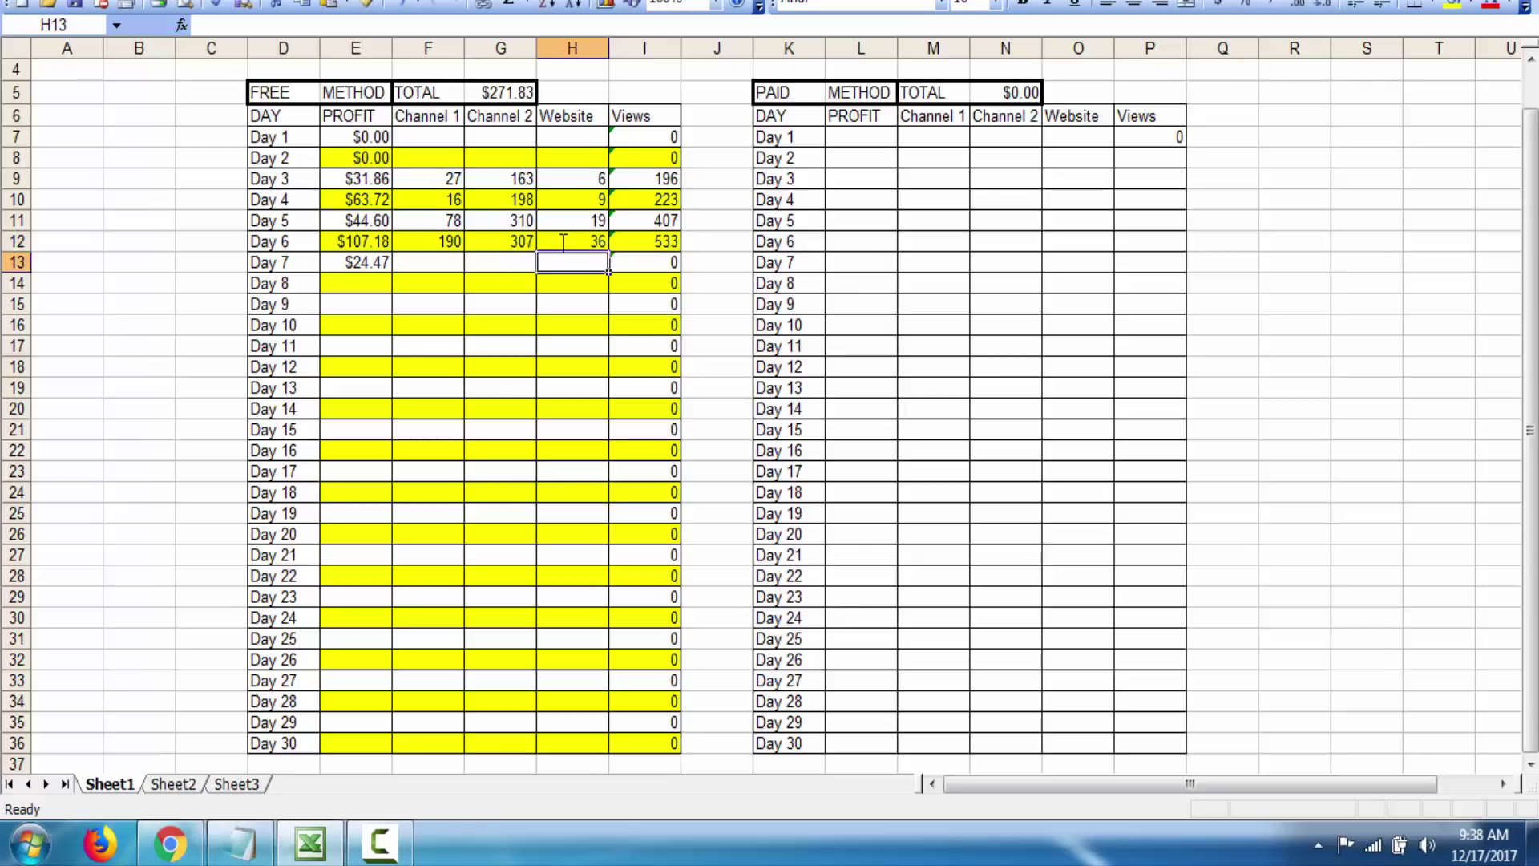
left_click(661, 247)
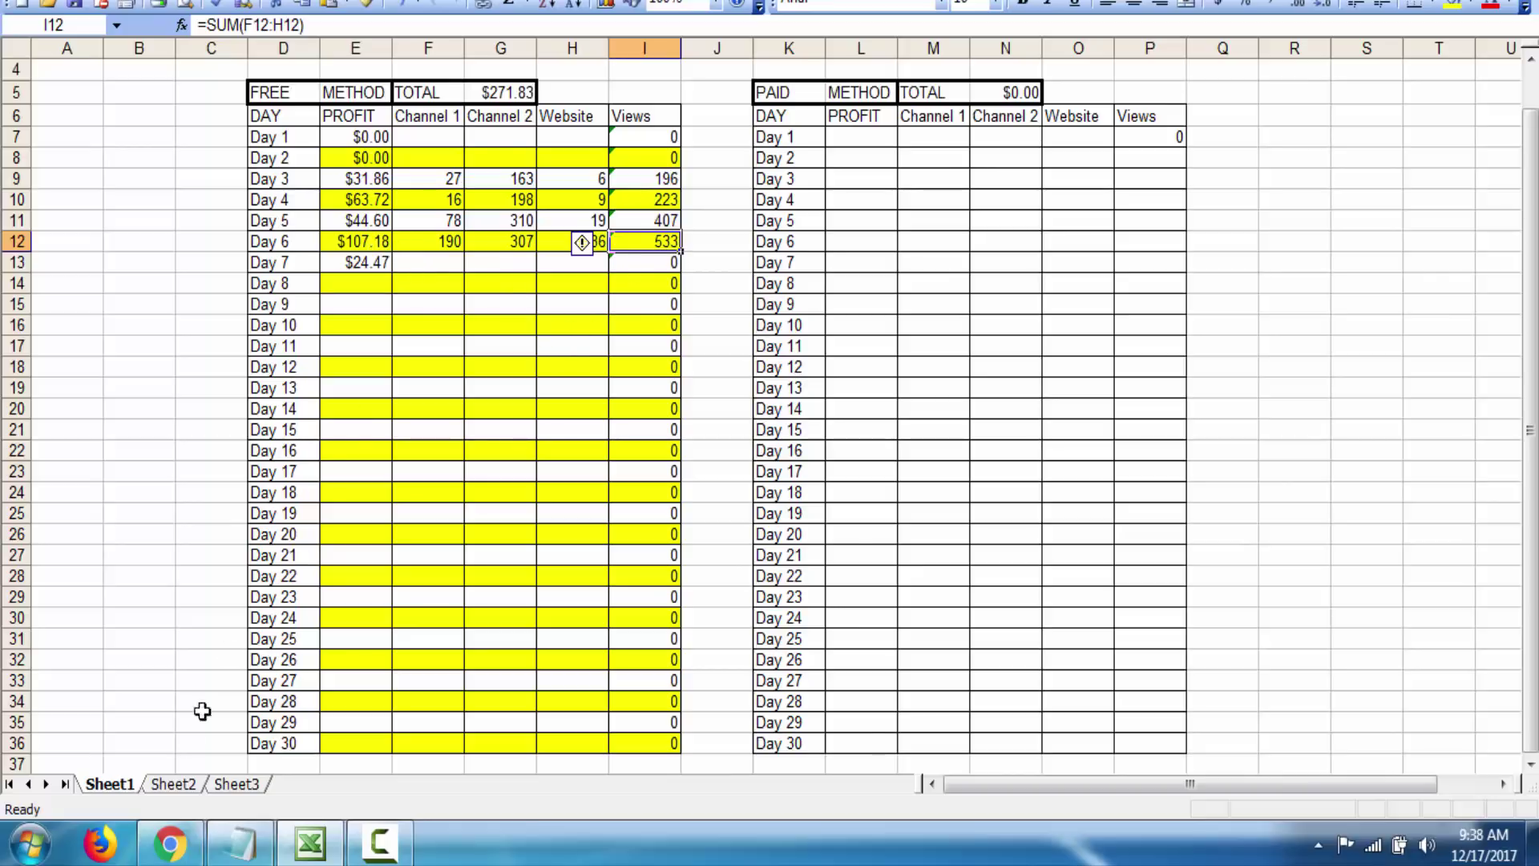
Compare the Dec 15 and Dec 16 gross sales in ClickBank with the Day 6 and Day 7 profits in Excel
left_click(170, 844)
left_click_drag(251, 628, 328, 634)
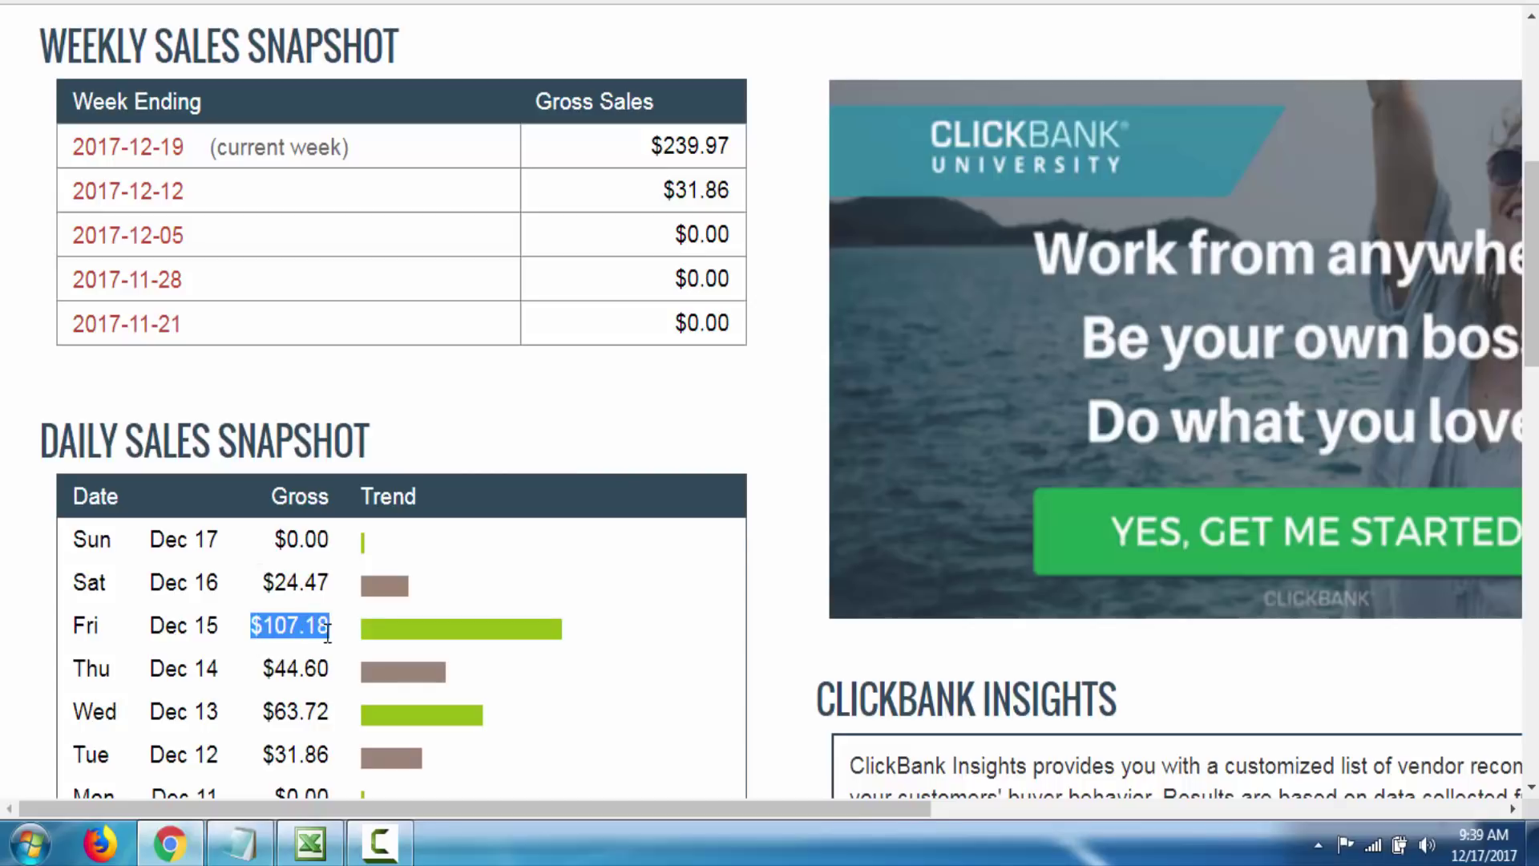
left_click(310, 843)
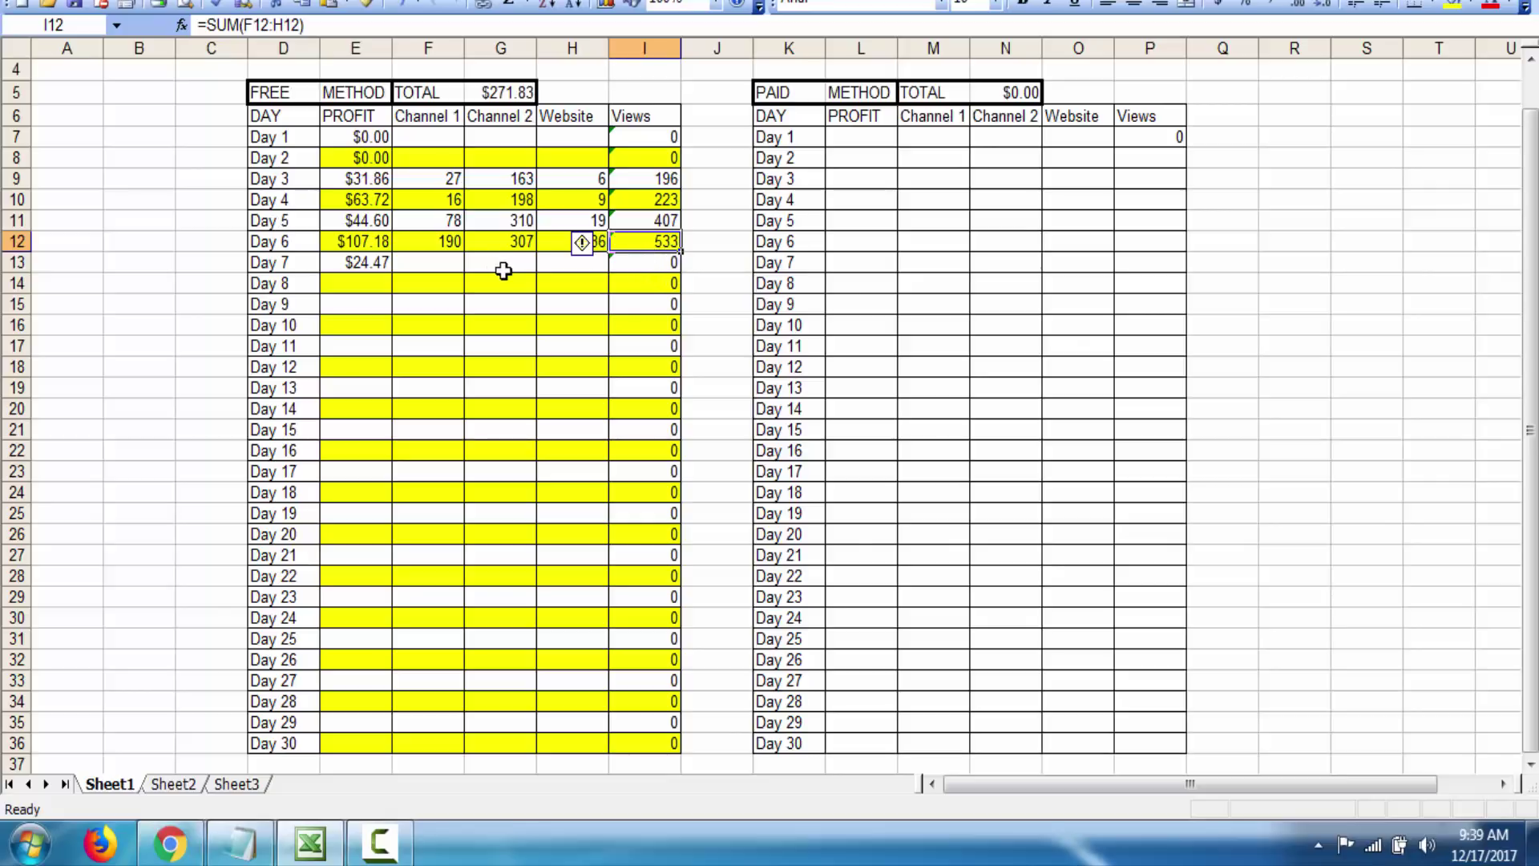
left_click(694, 215)
left_click(446, 268)
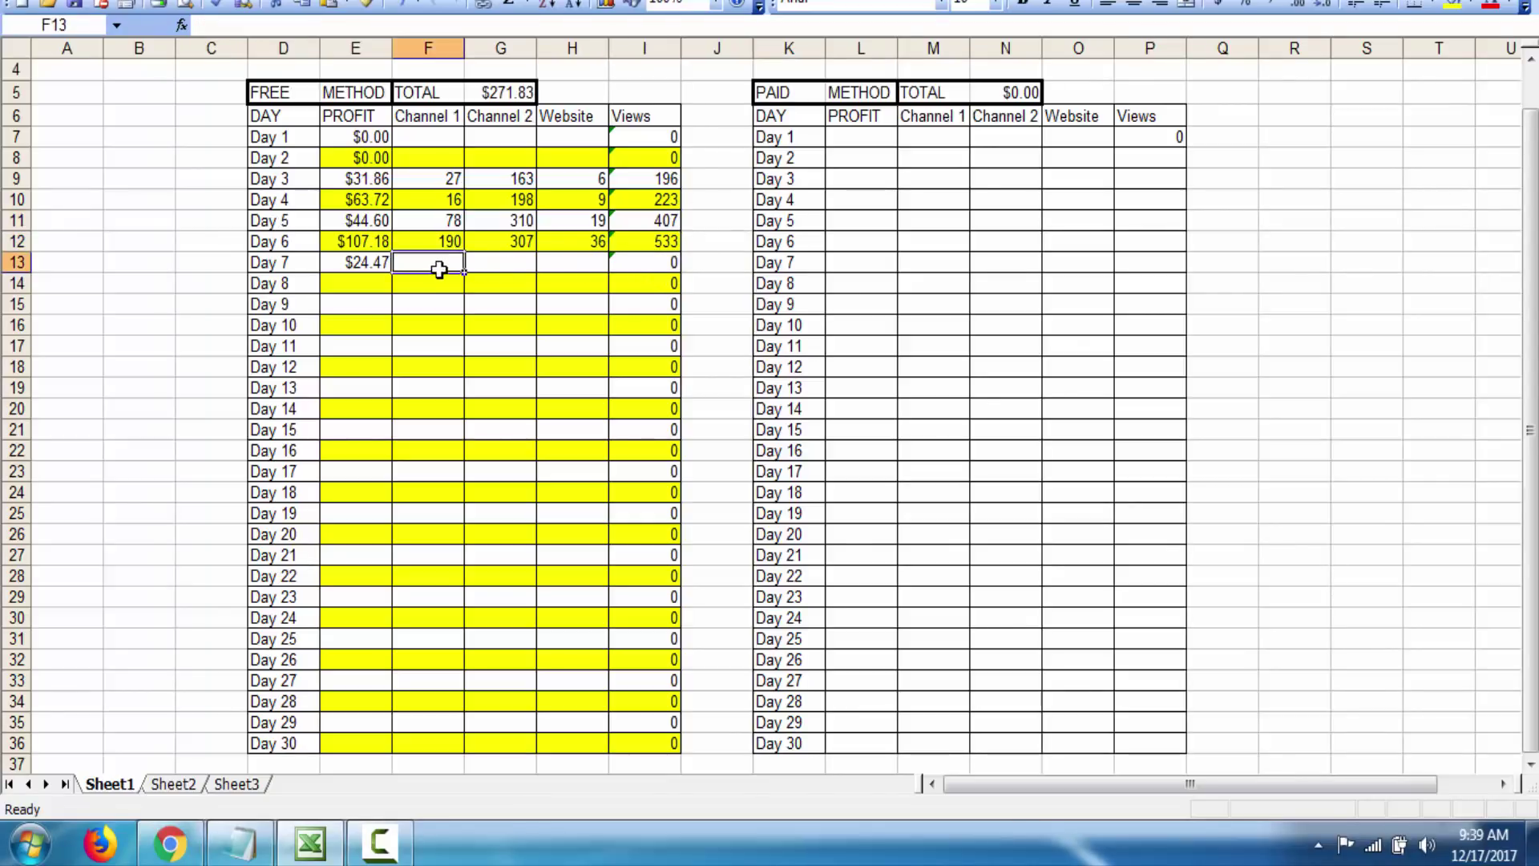
left_click(184, 838)
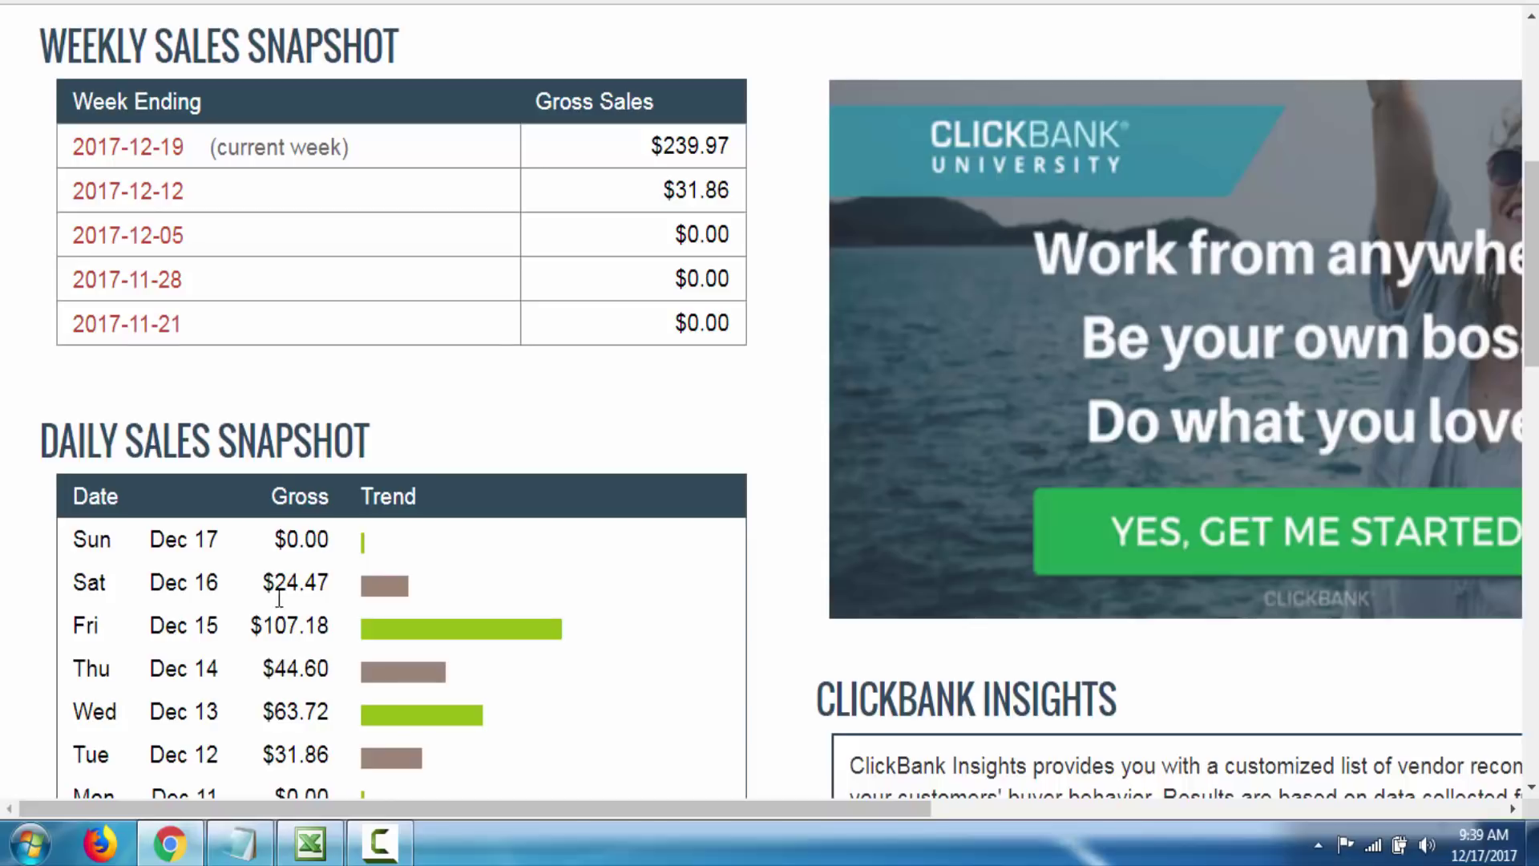
left_click(310, 843)
left_click(375, 267)
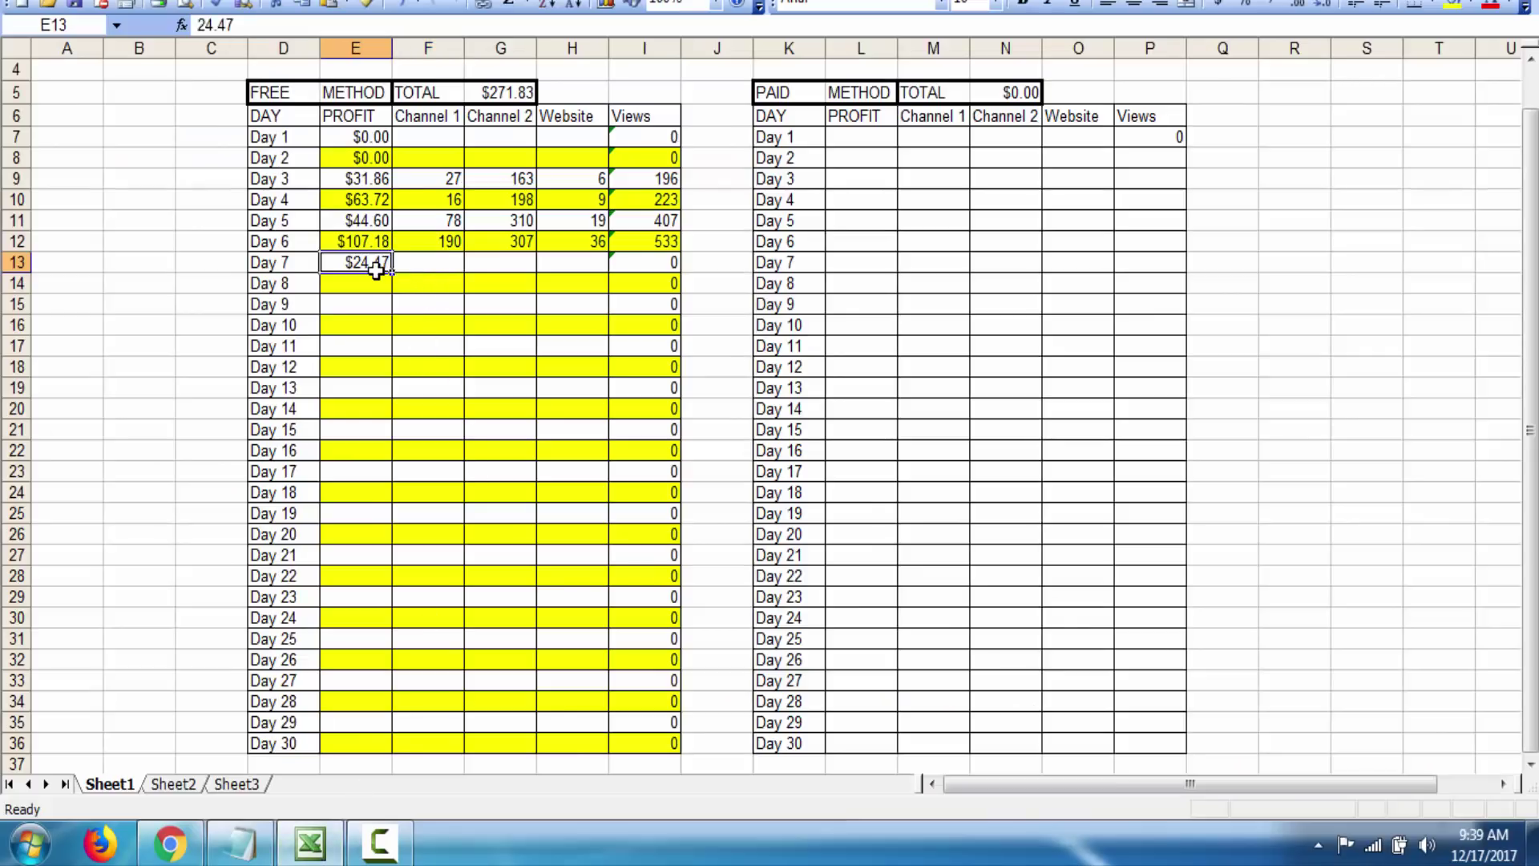
Enter 105 as the Day 7 views for Channel 1 in the FREE METHOD table
left_click(444, 270)
double_click(449, 264)
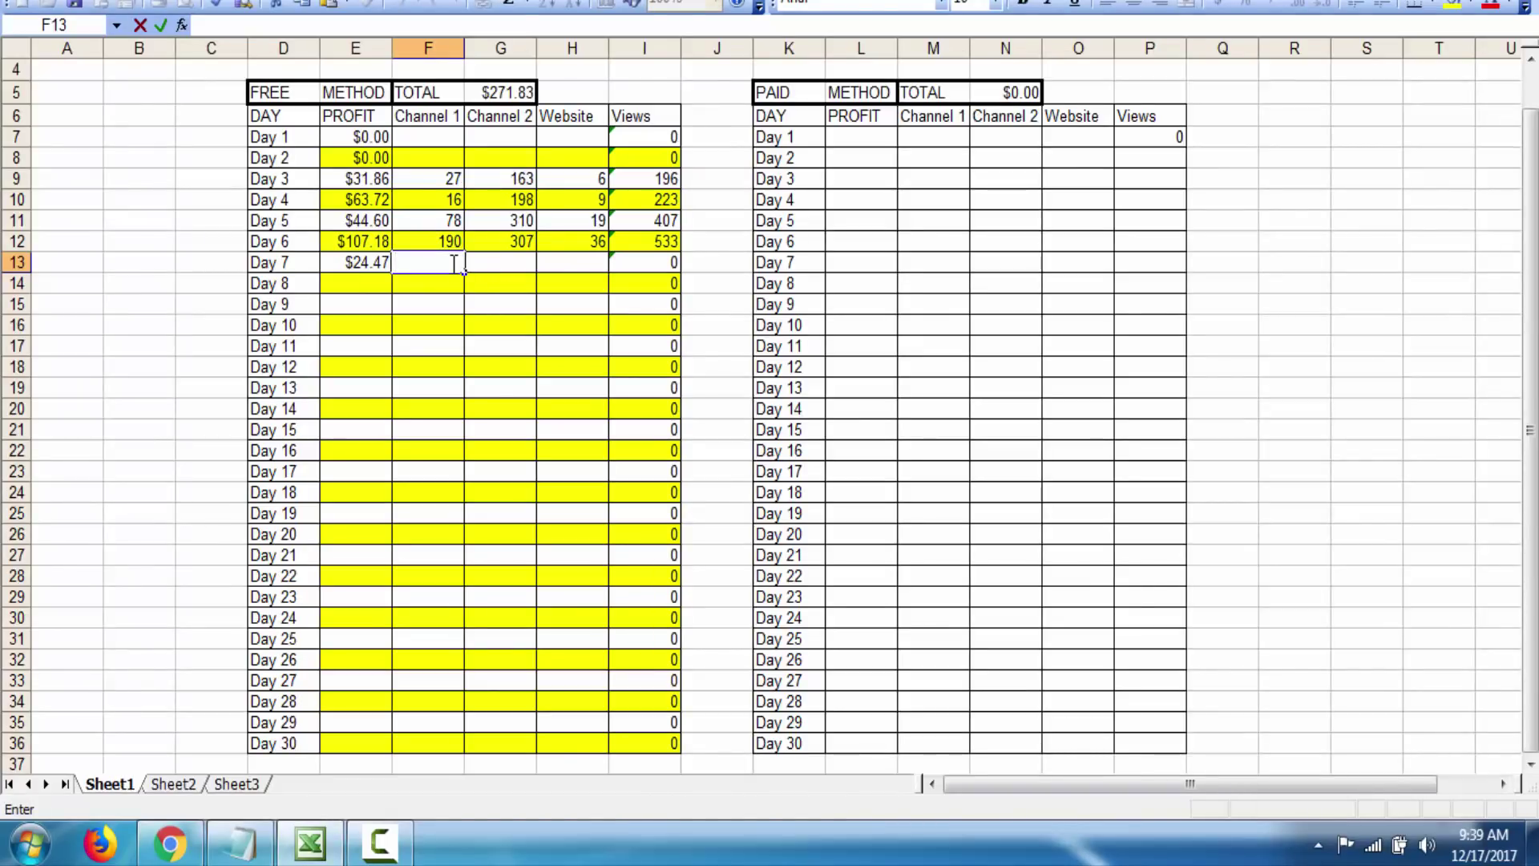
type("105")
key("Return")
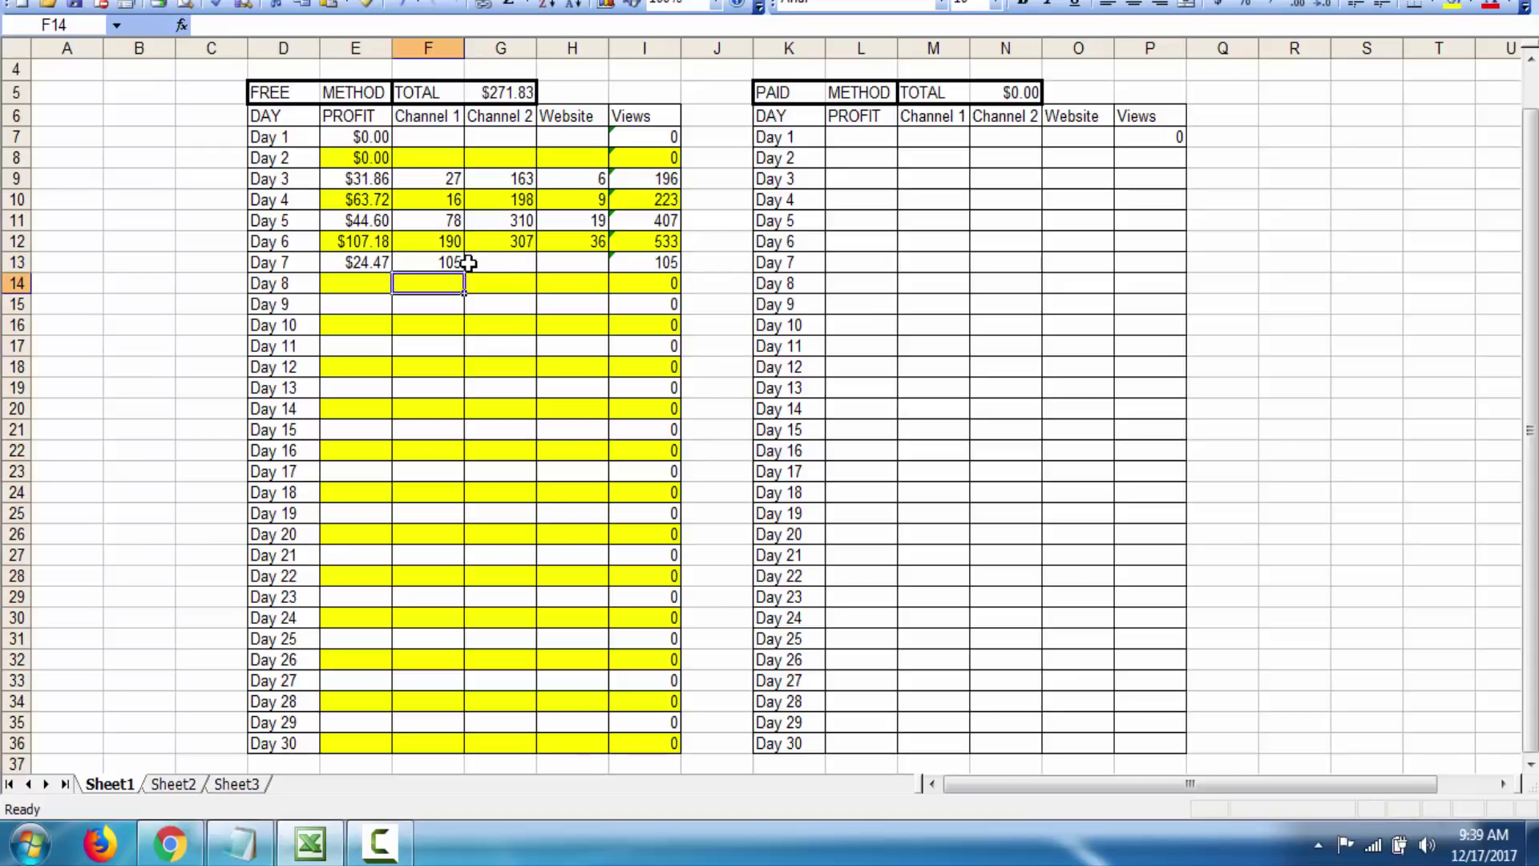
Enter 209 as the Day 7 views for Channel 2 in the FREE METHOD table
double_click(493, 262)
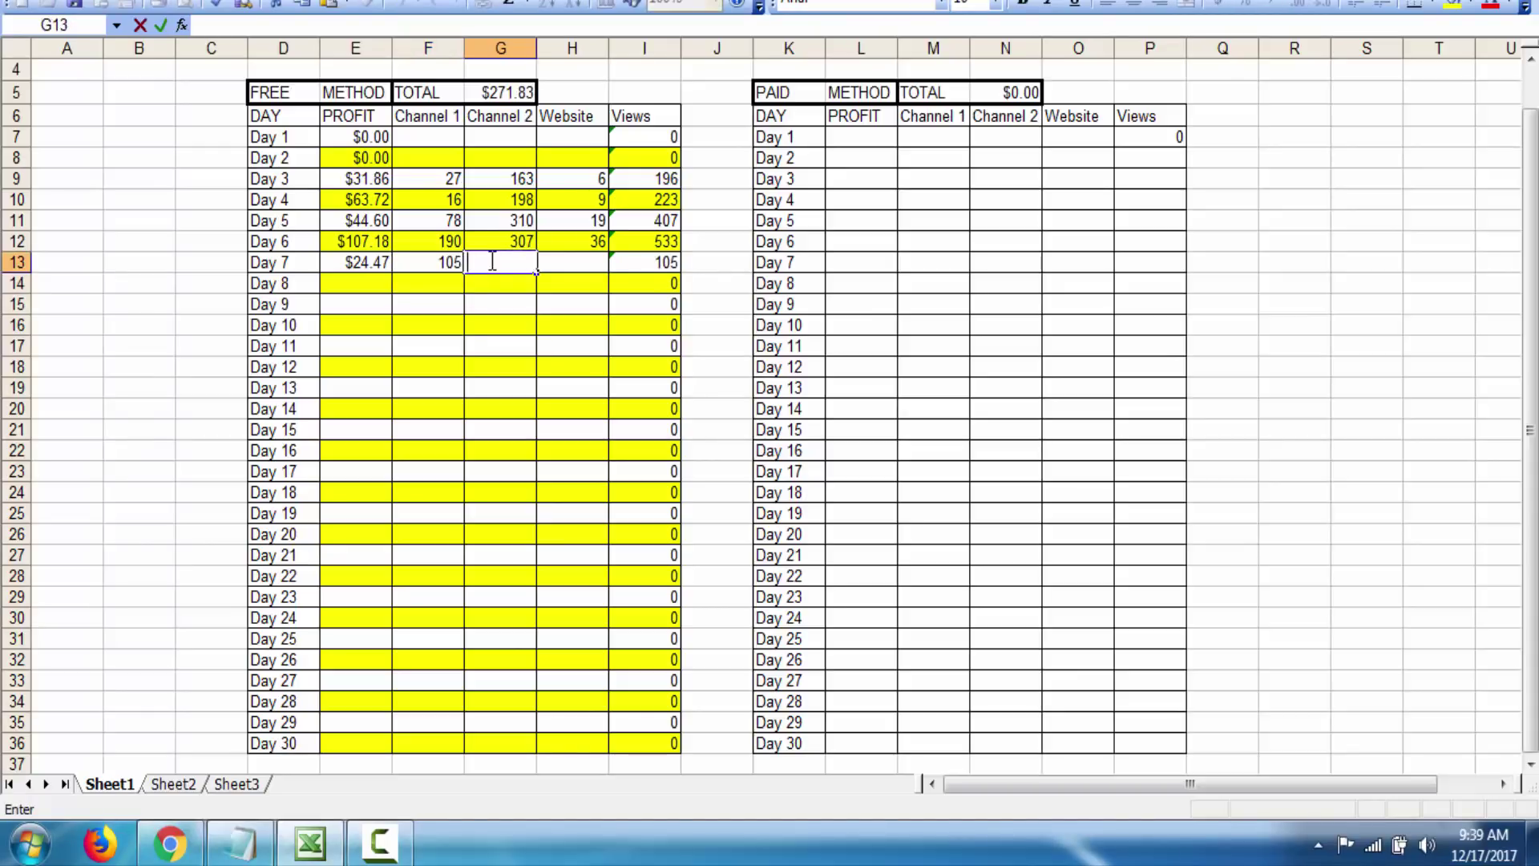
type("208")
key("Return")
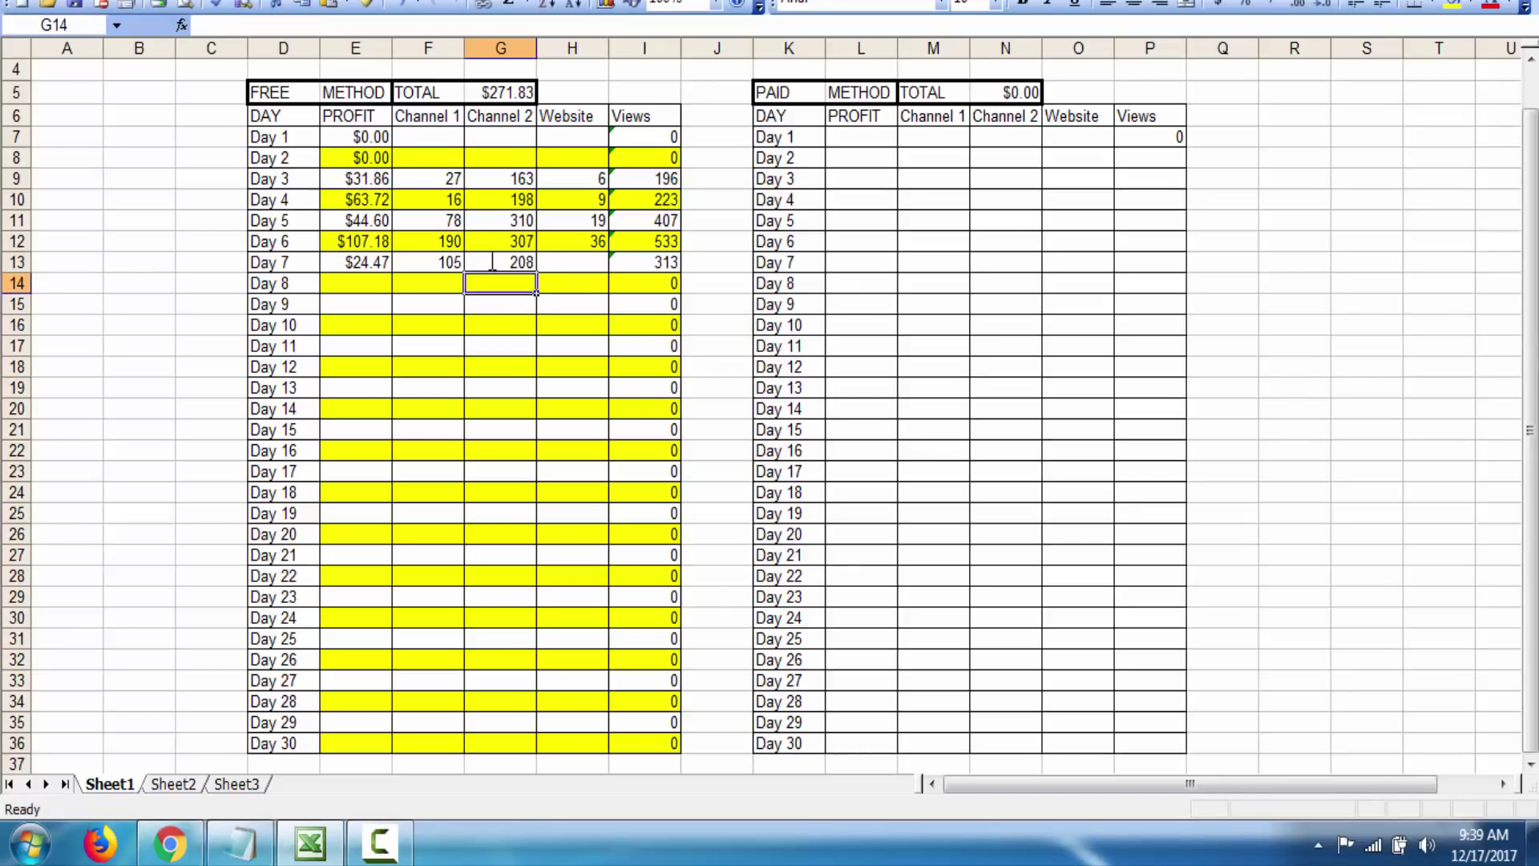
double_click(510, 263)
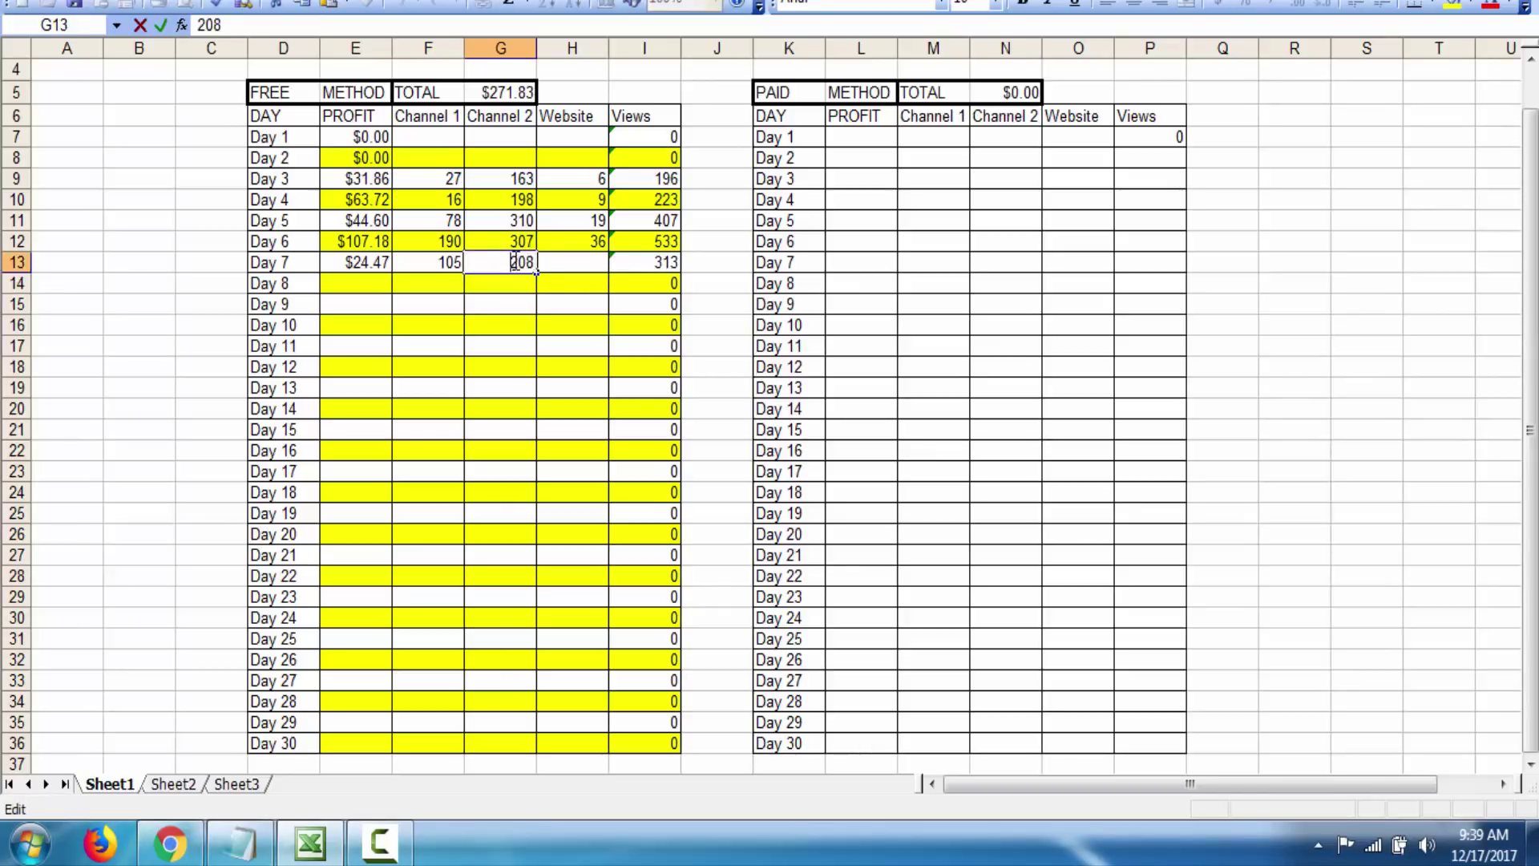
key("BackSpace")
type("9")
key("Return")
Enter 23 as the Day 7 Website views and select that day's total Views cell
left_click(579, 262)
key("BackSpace")
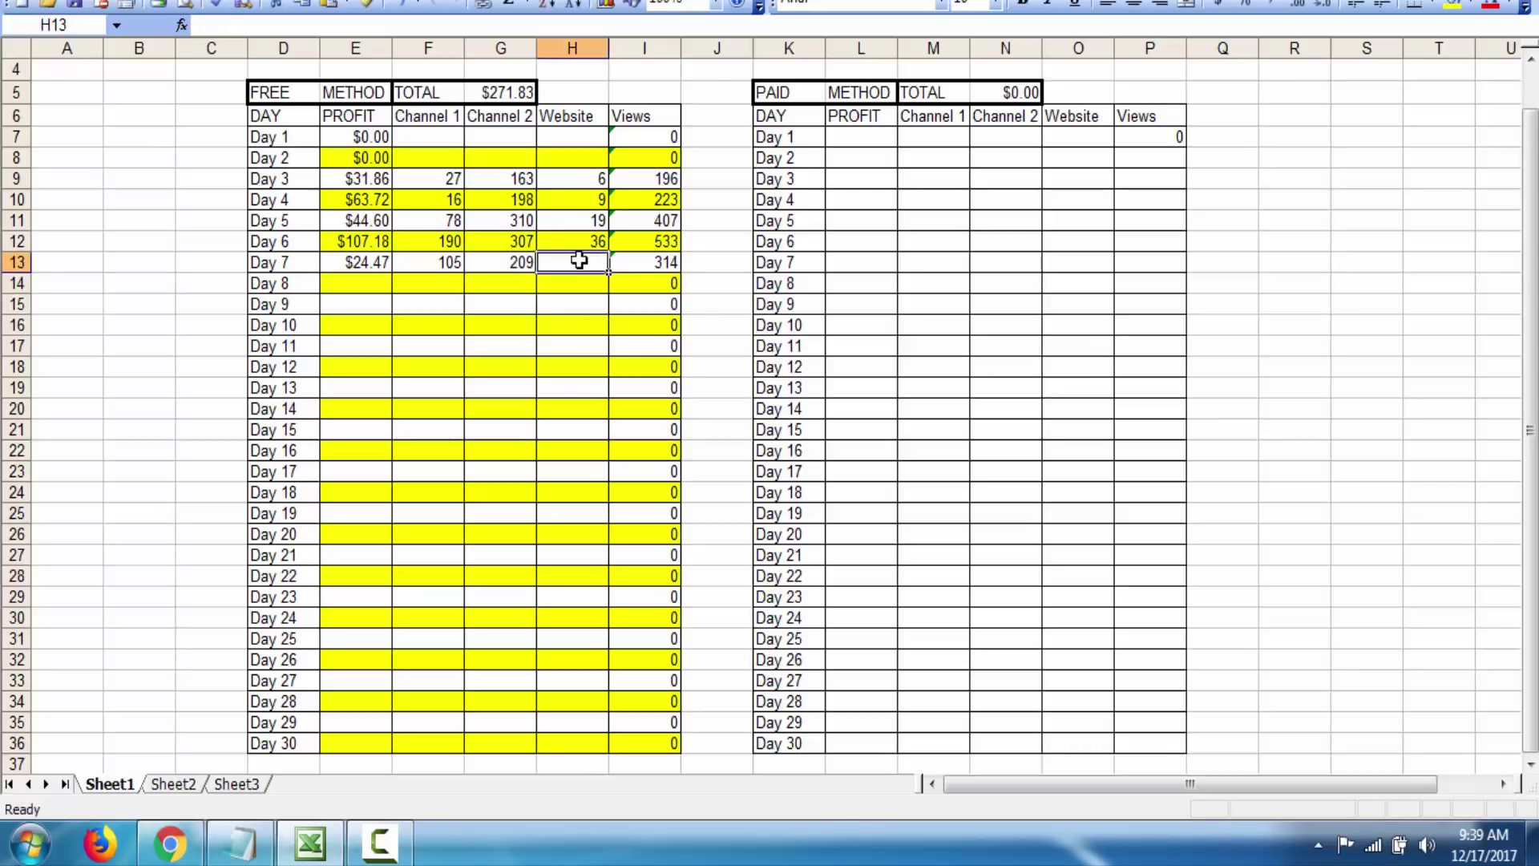
type("23")
key("Return")
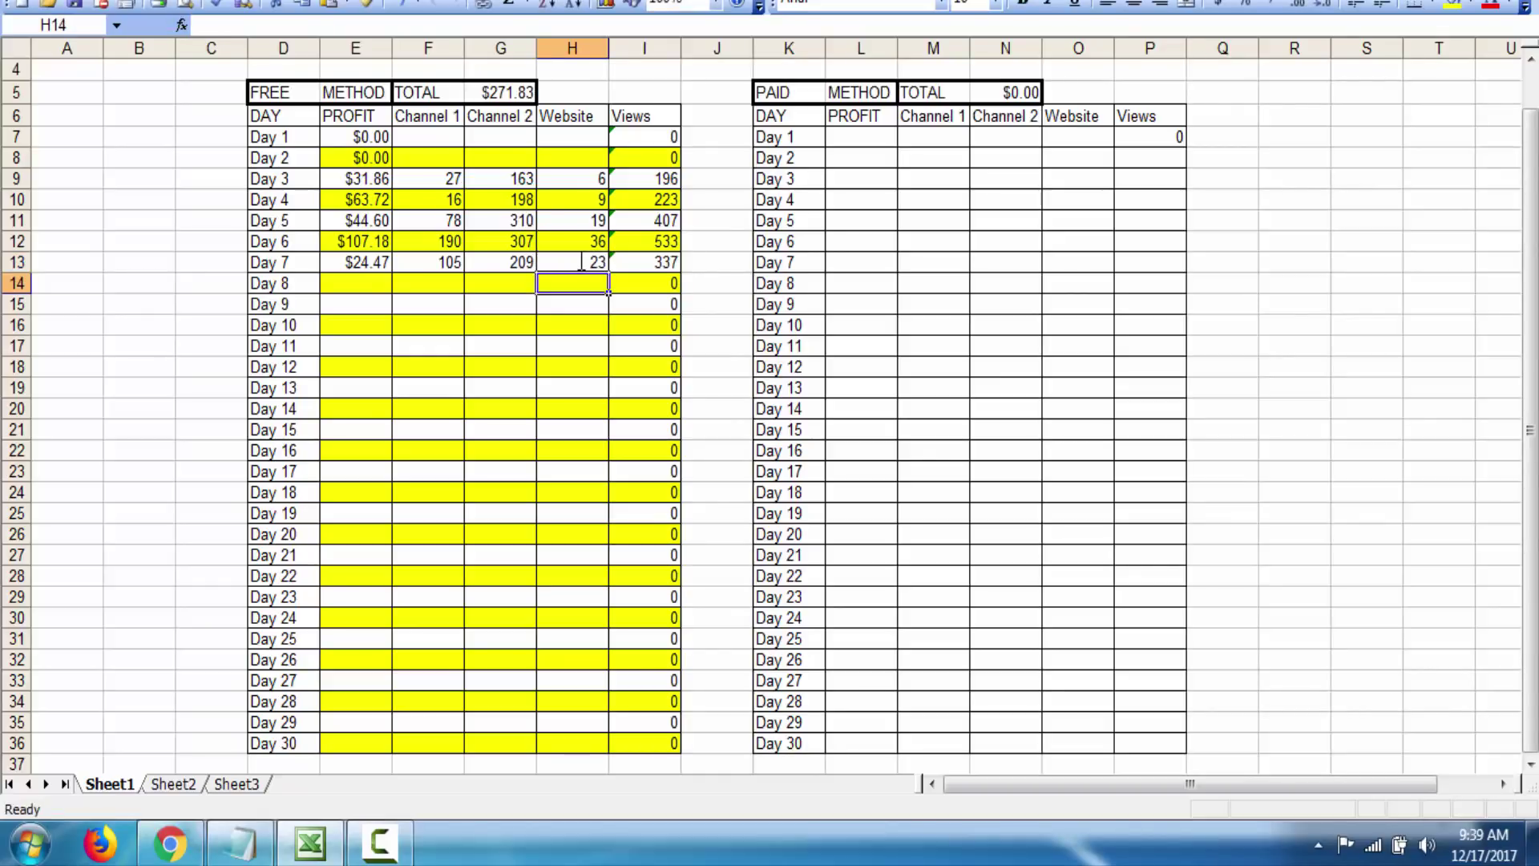
left_click(654, 264)
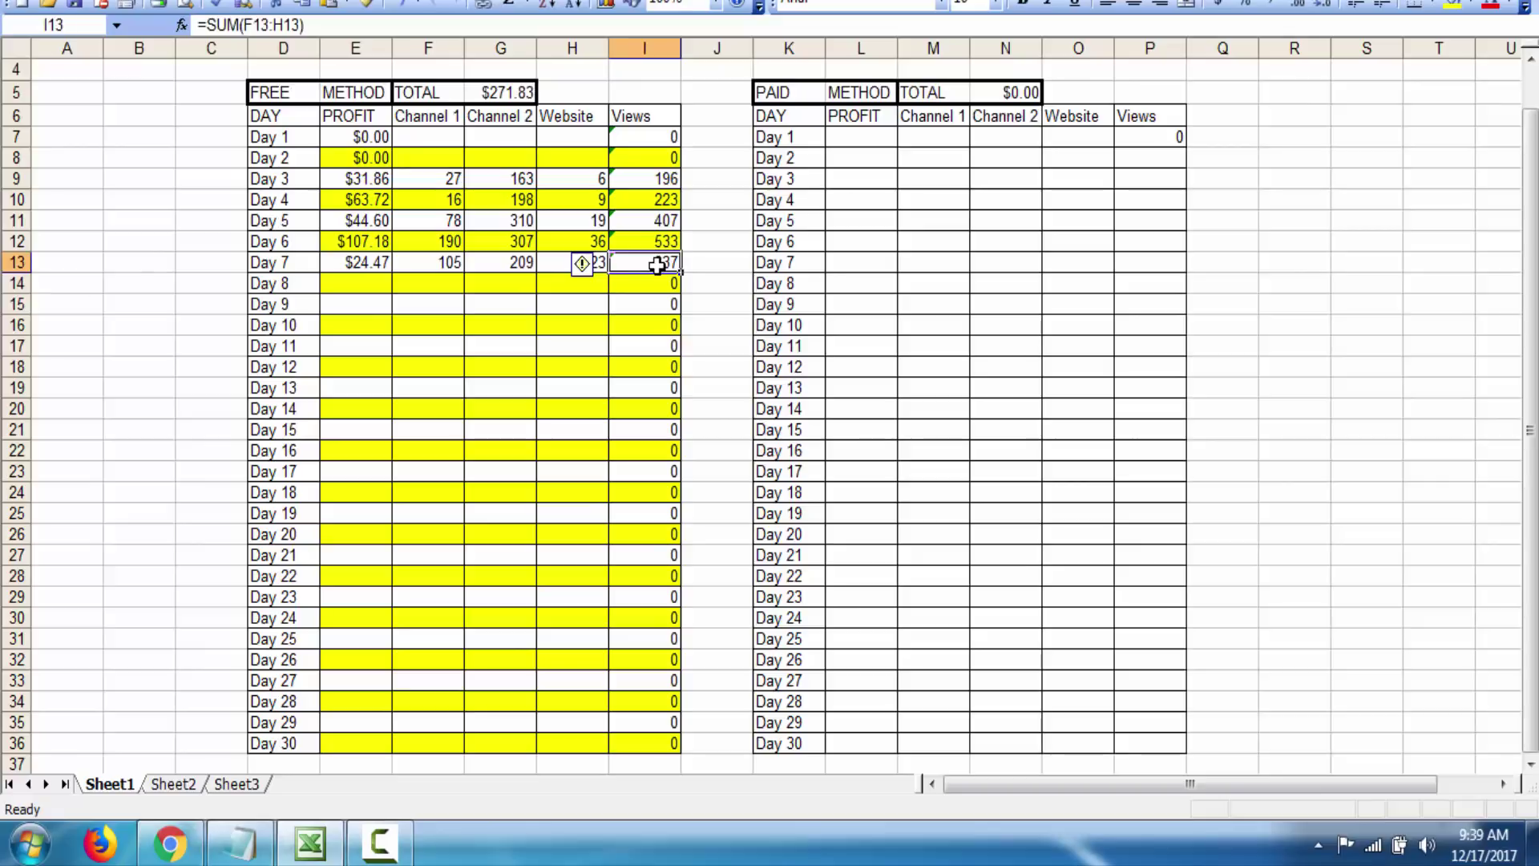
Compare the Day 7 profit and views with the Day 6 profit and views in the FREE METHOD table
left_click(377, 267)
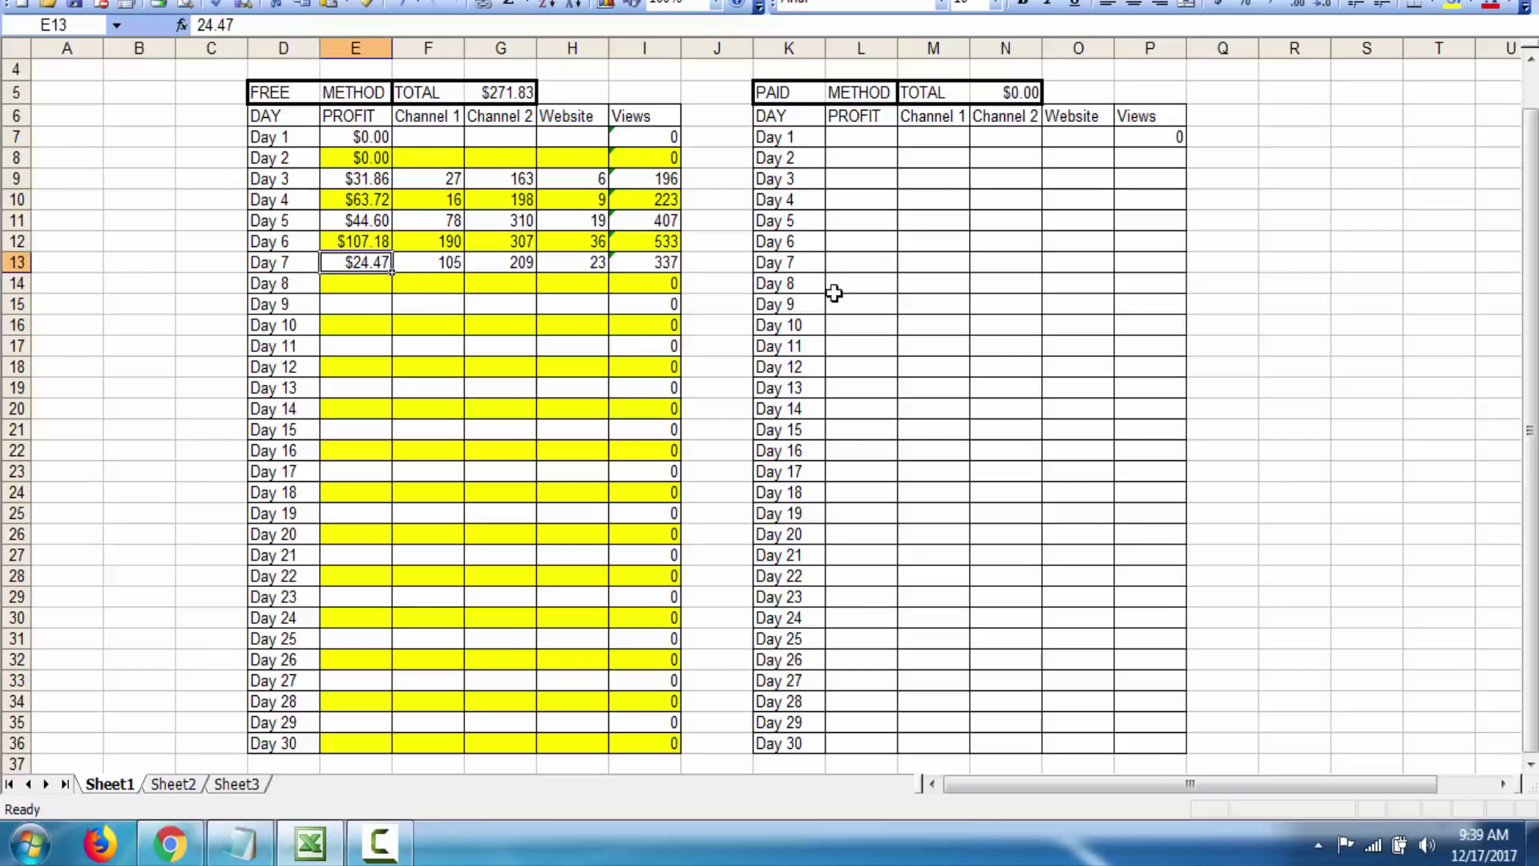
left_click_drag(442, 262, 591, 257)
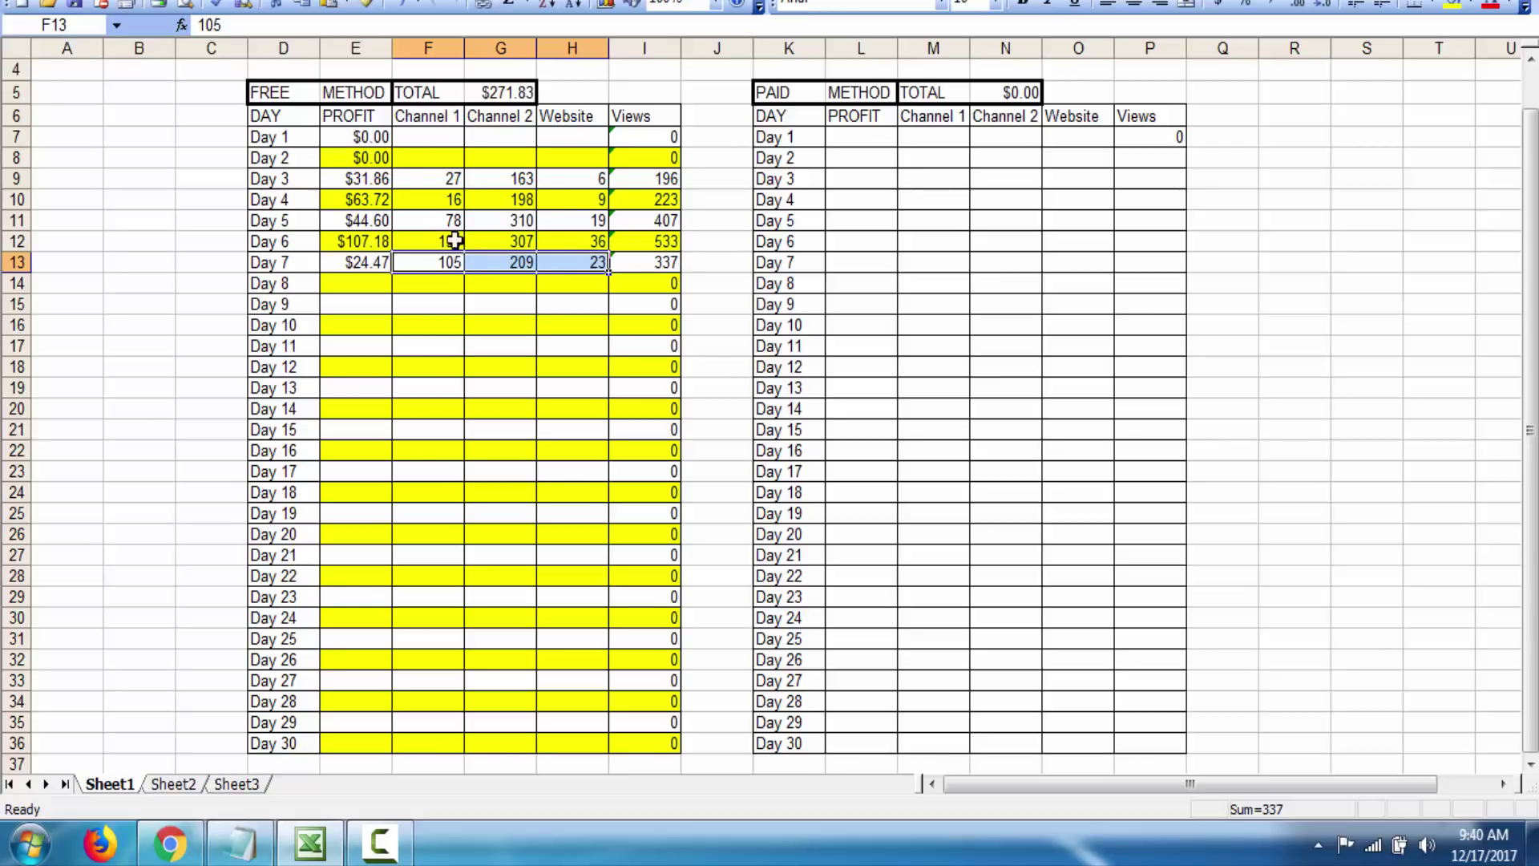
left_click(684, 242)
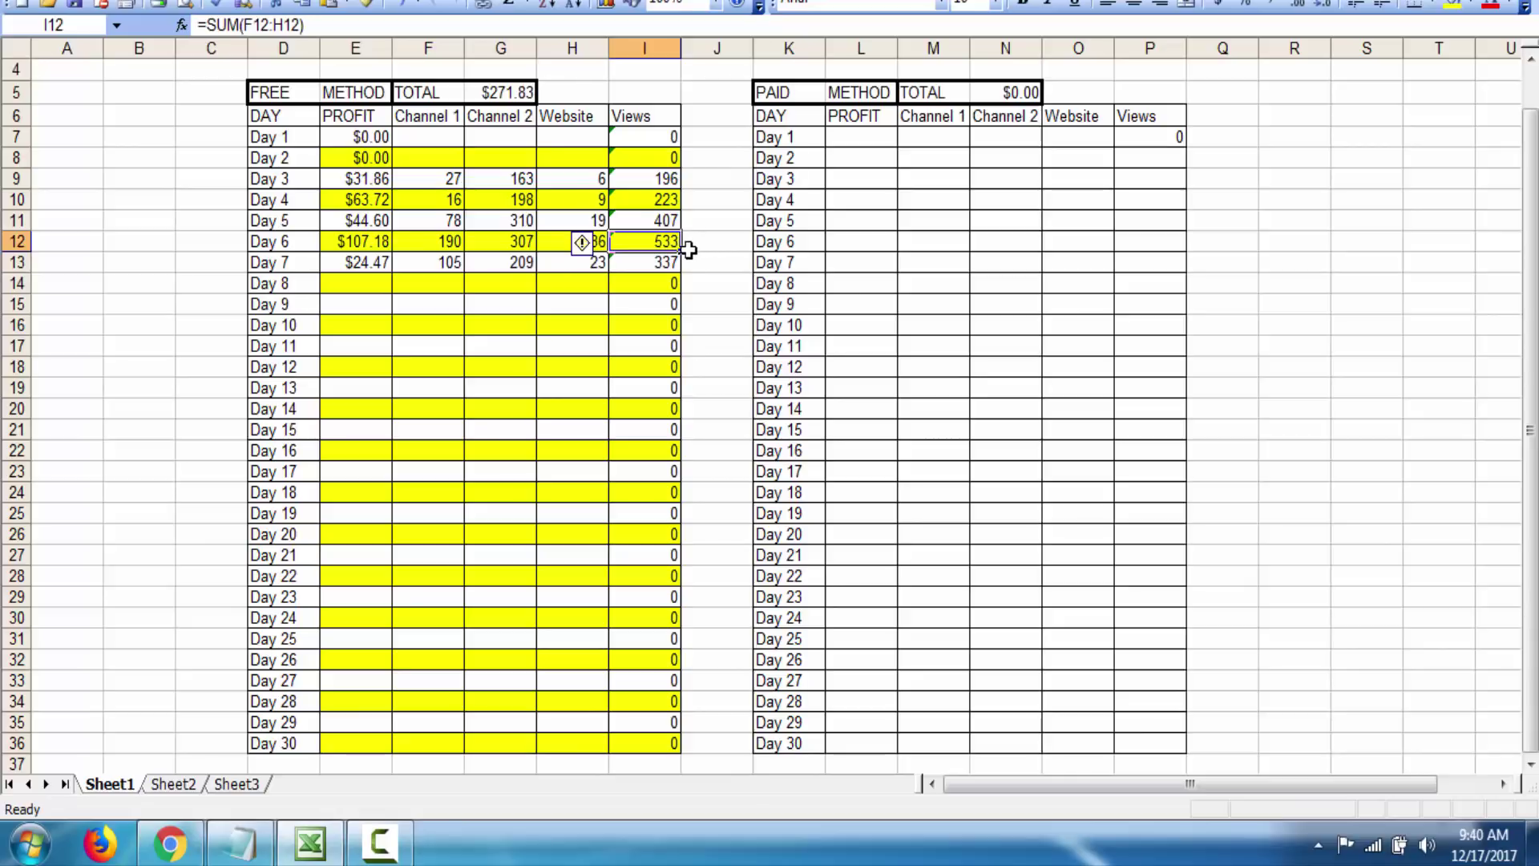
left_click(356, 249)
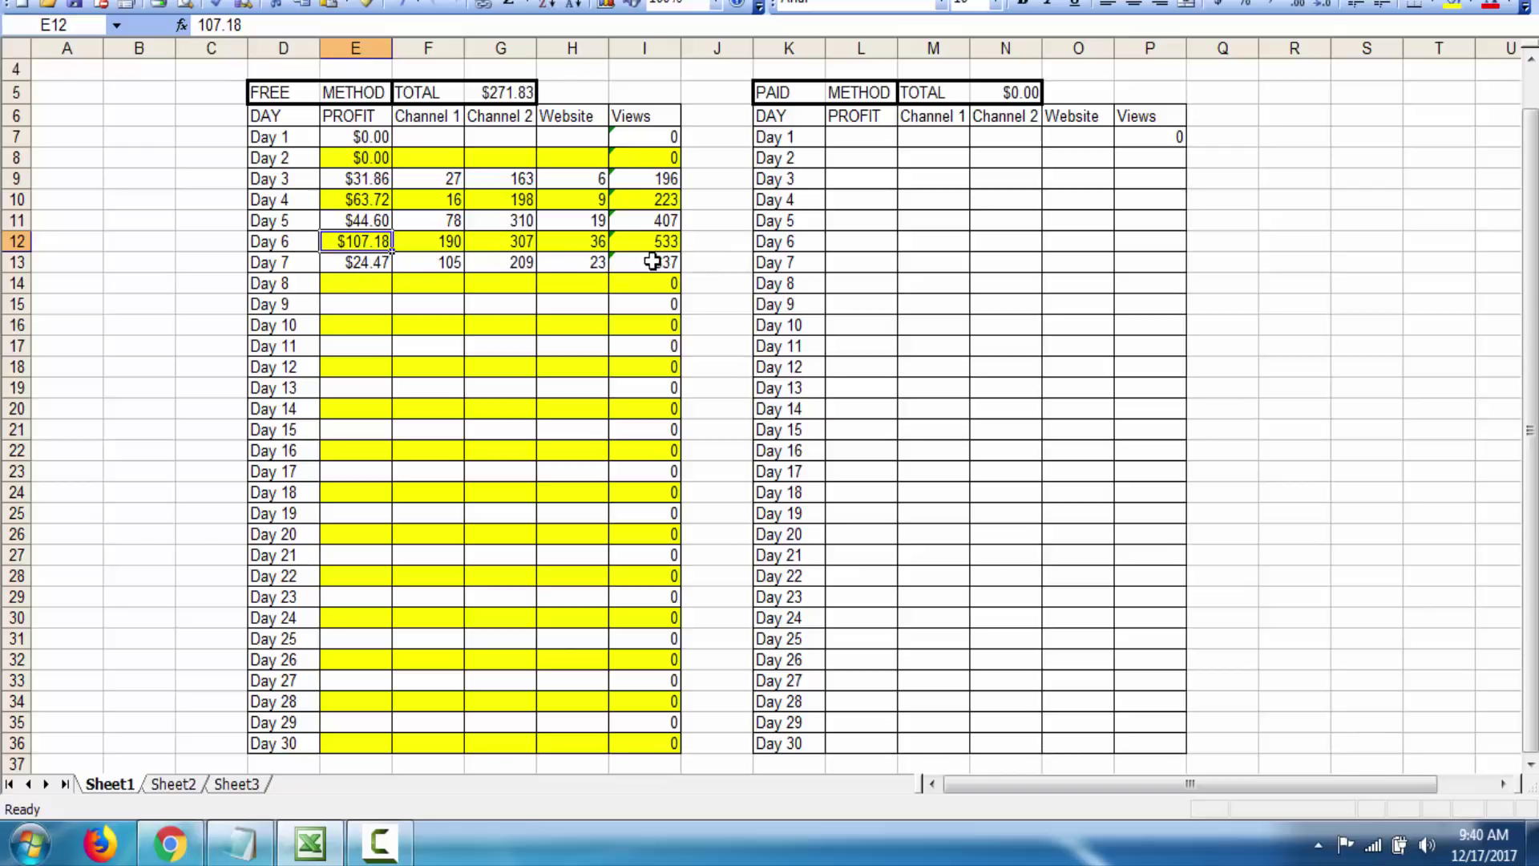
left_click(360, 258)
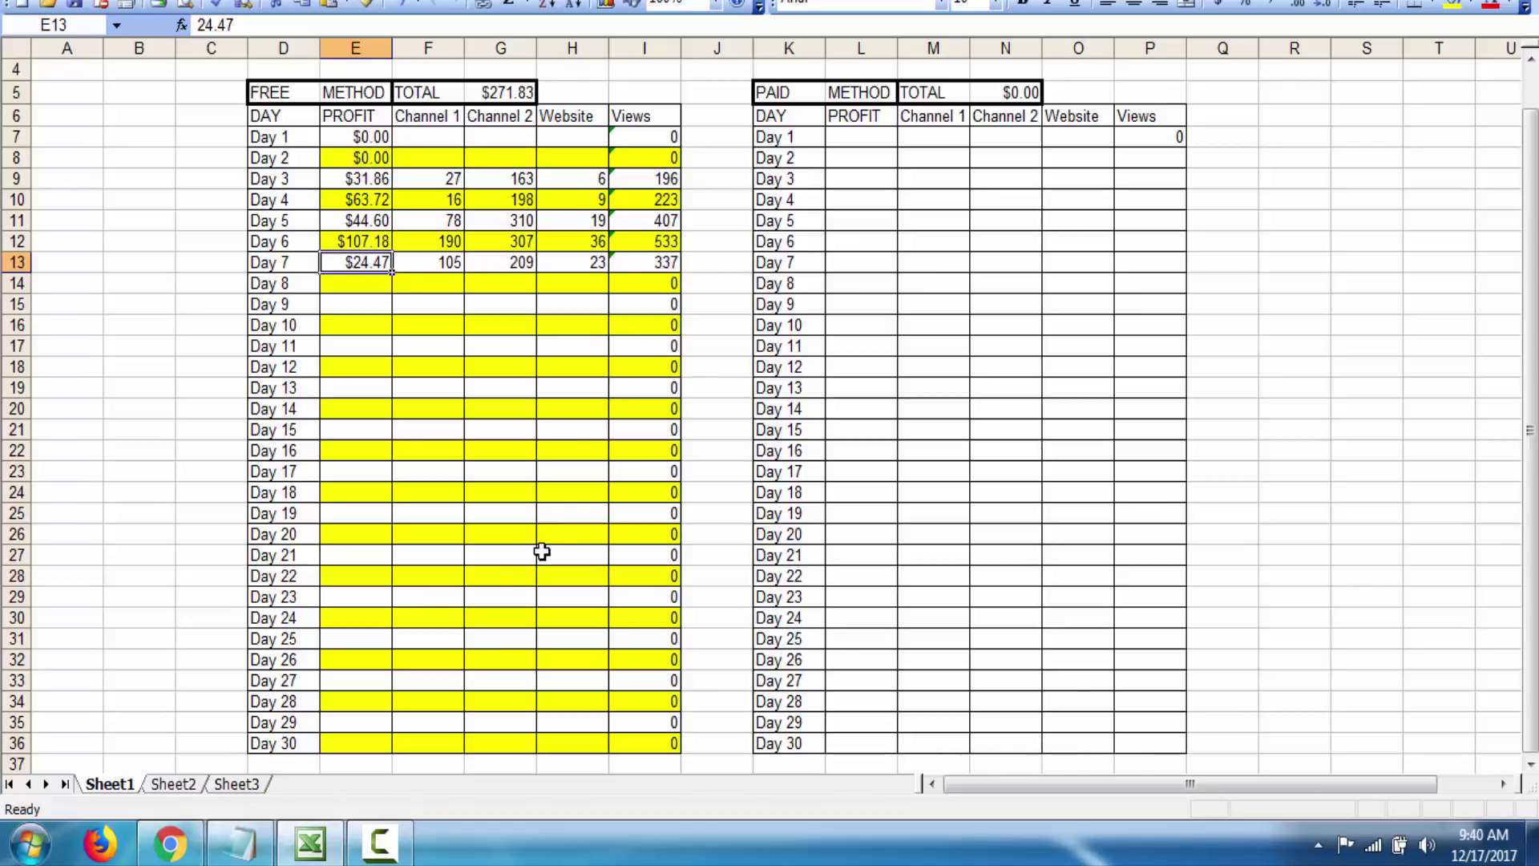
Switch to ClickBank and review the 2017-12-15 transactions listed in the Transaction Search results
left_click(170, 843)
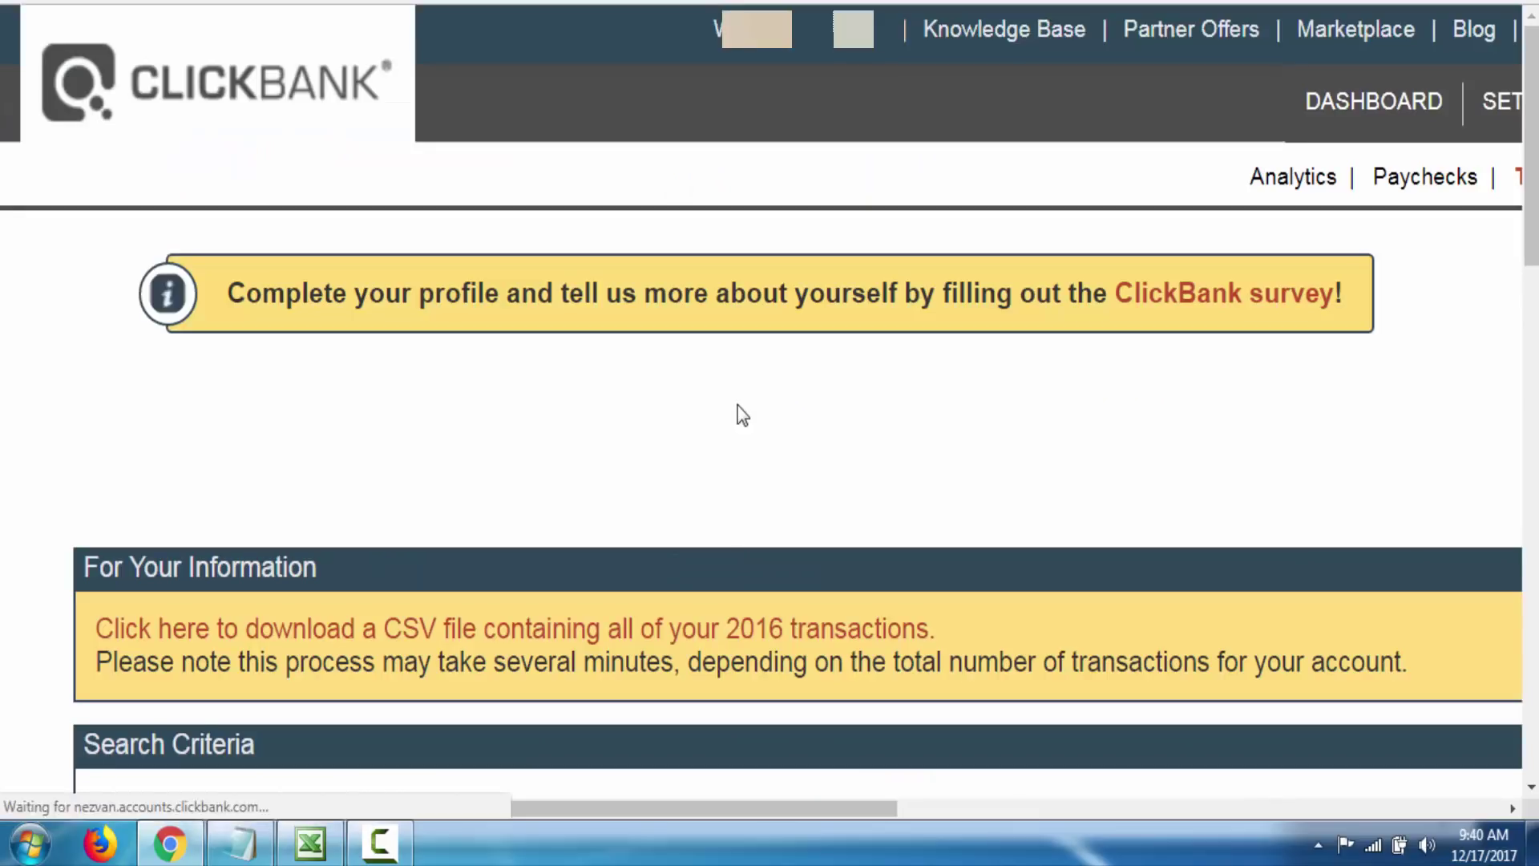
middle_click(735, 403)
scroll(735, 403, "down", 5)
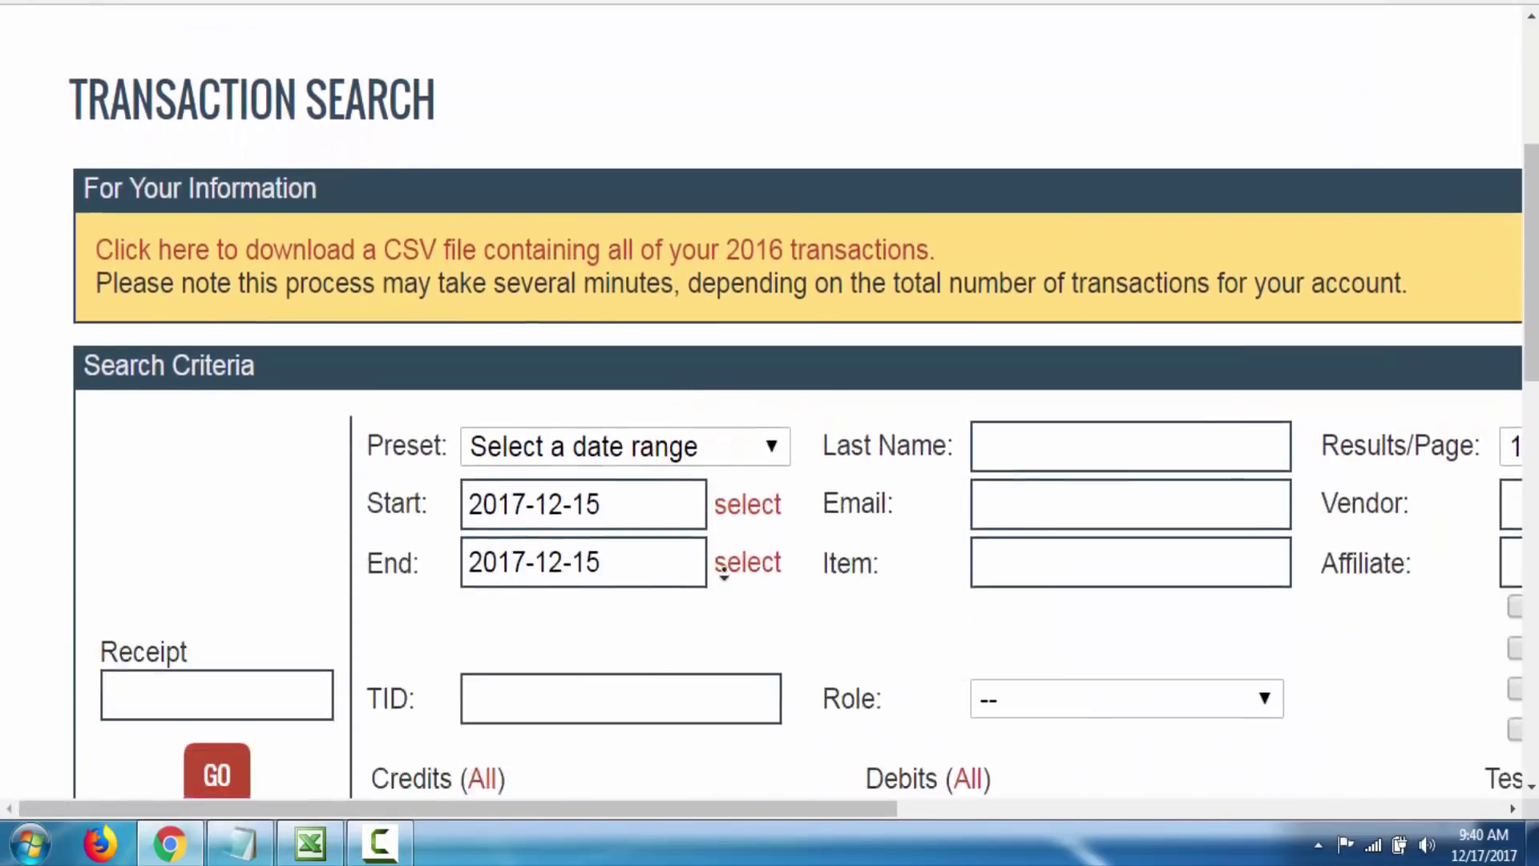
scroll(723, 570, "down", 5)
left_click(691, 532)
middle_click(559, 624)
scroll(559, 623, "down", 3)
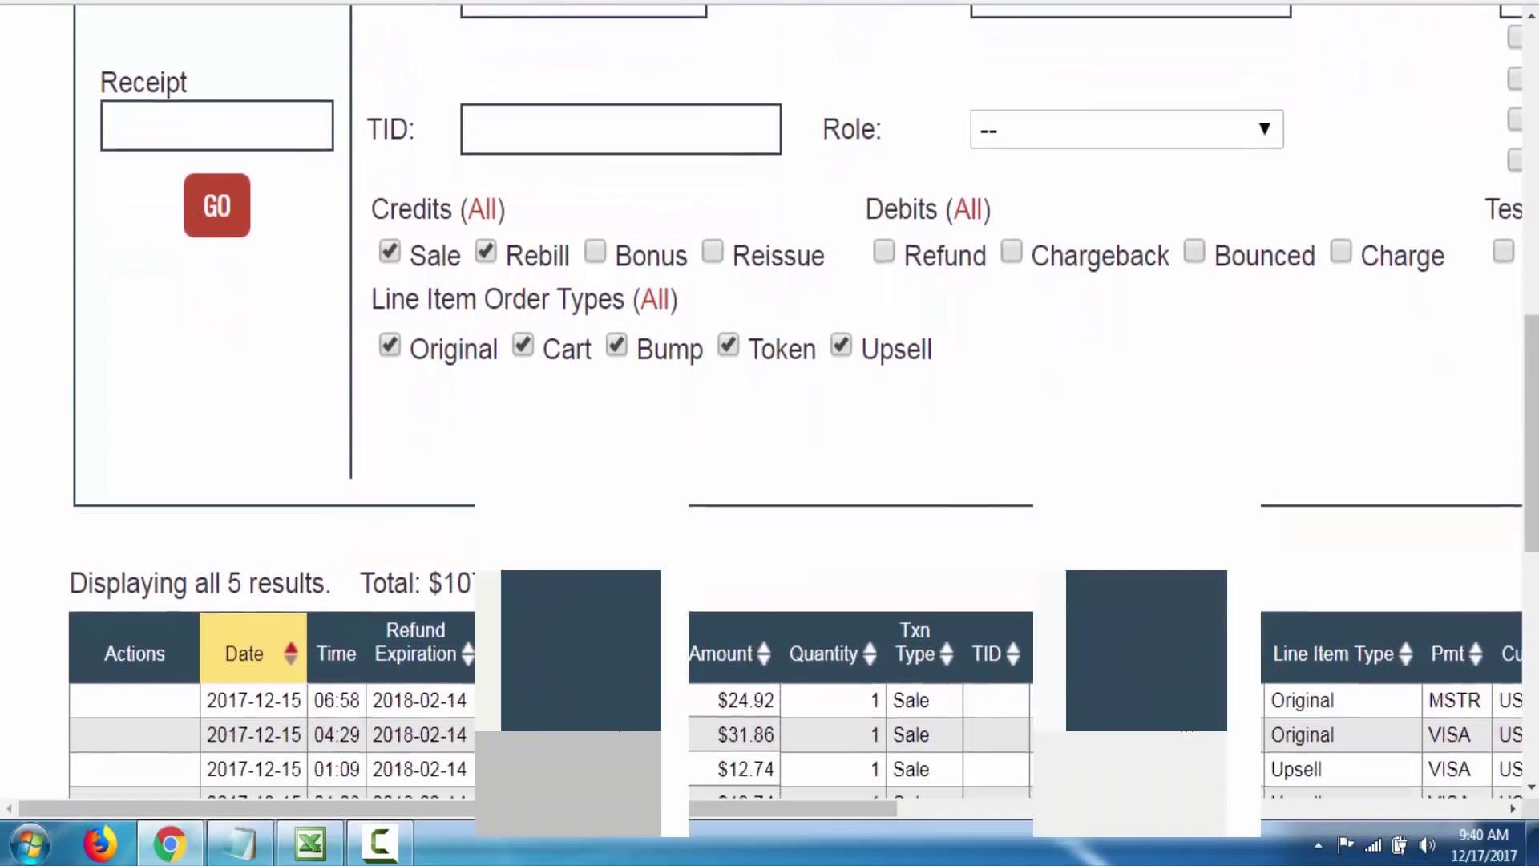
scroll(559, 624, "down", 3)
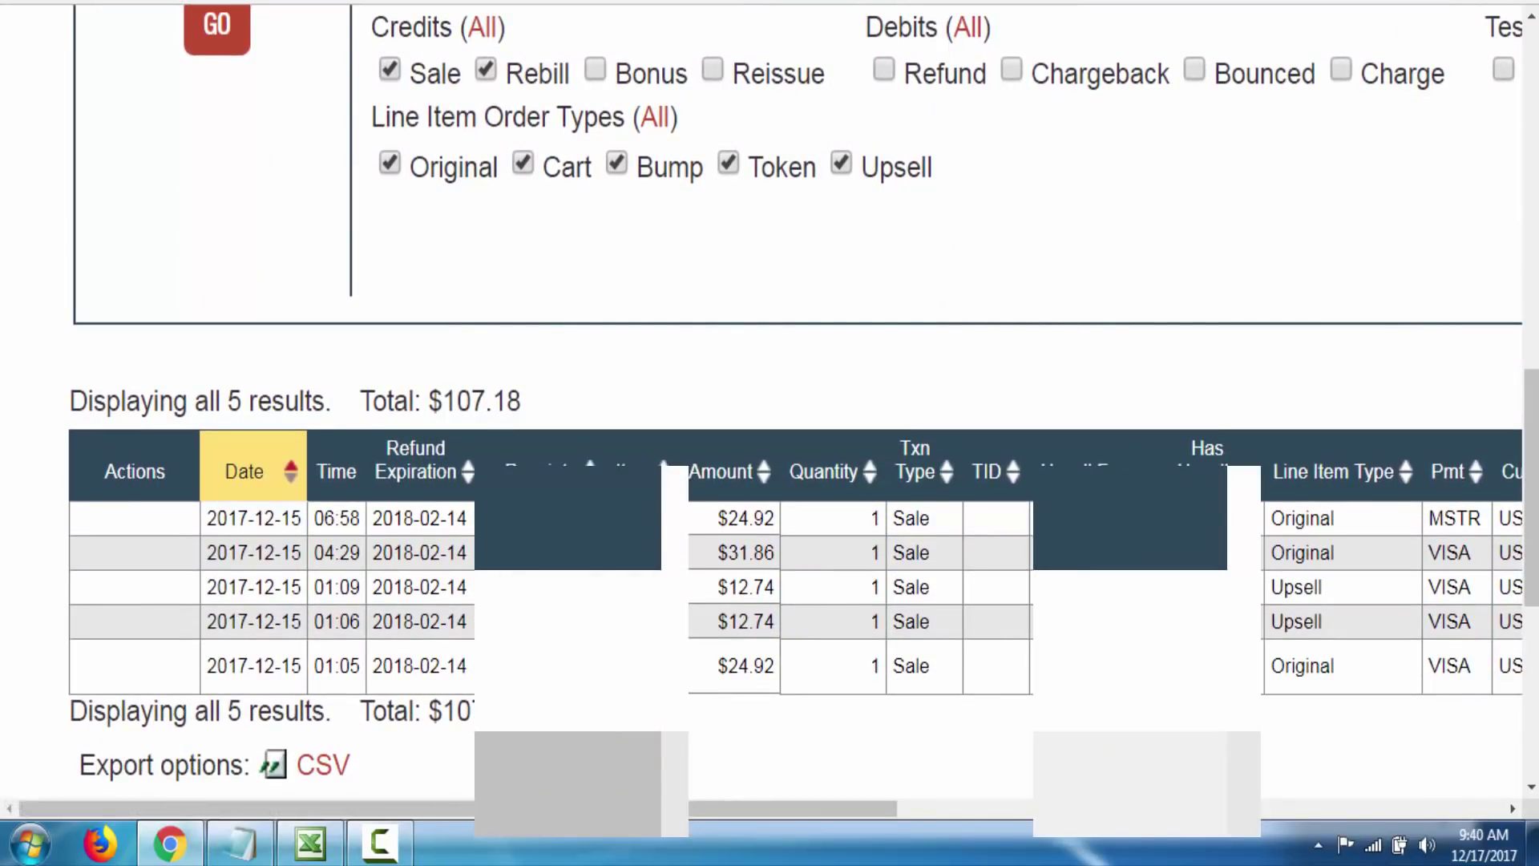
key("ctrl+minus")
key("ctrl+minus")
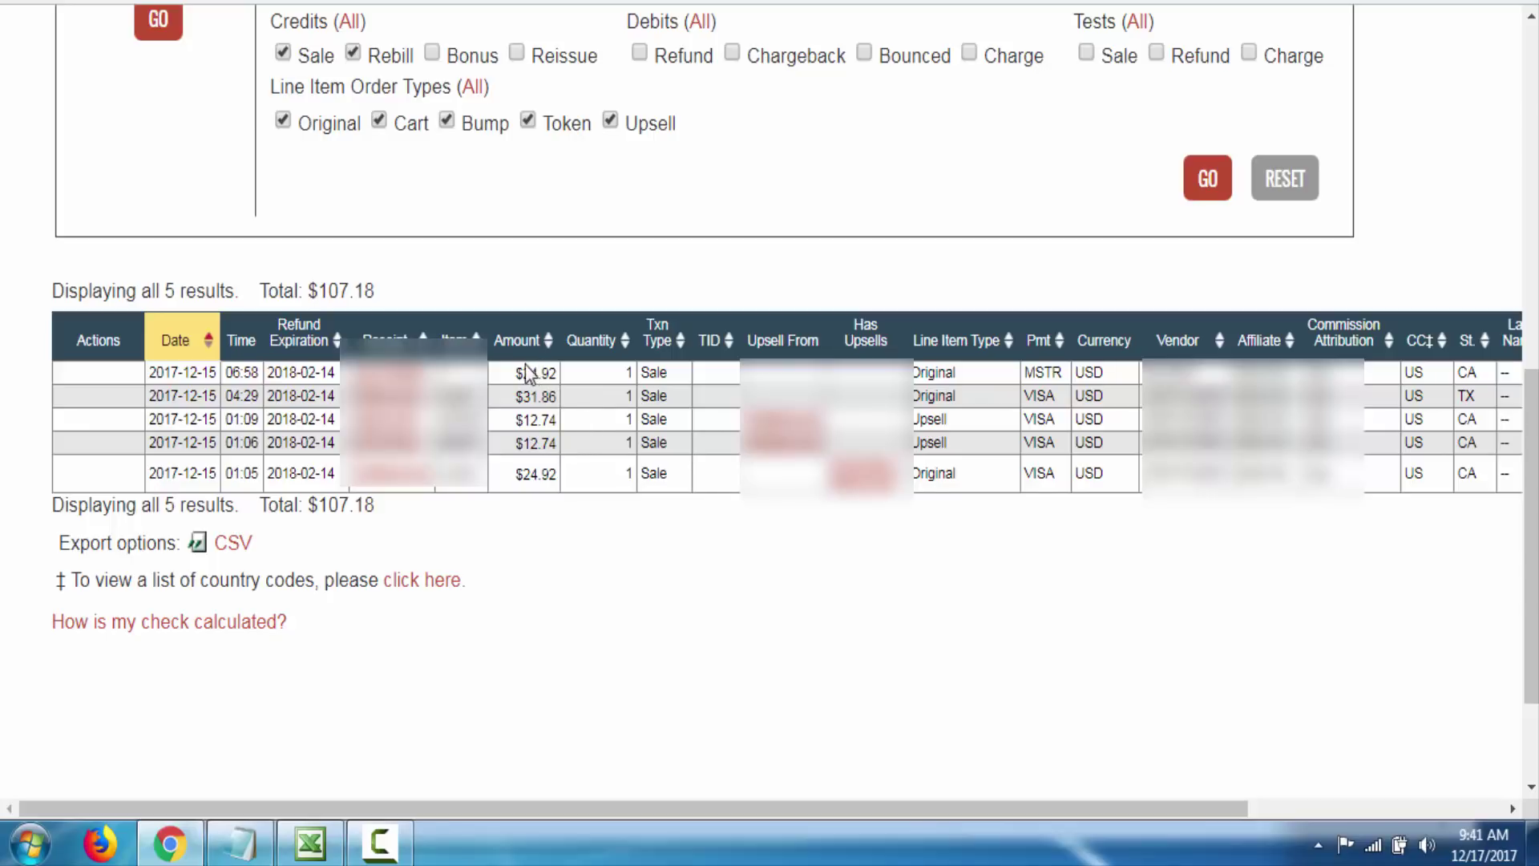
Examine the first transaction's amount and the country and state codes of the first two transactions
left_click_drag(514, 373, 552, 376)
left_click(552, 376)
double_click(1411, 373)
left_click(1467, 392)
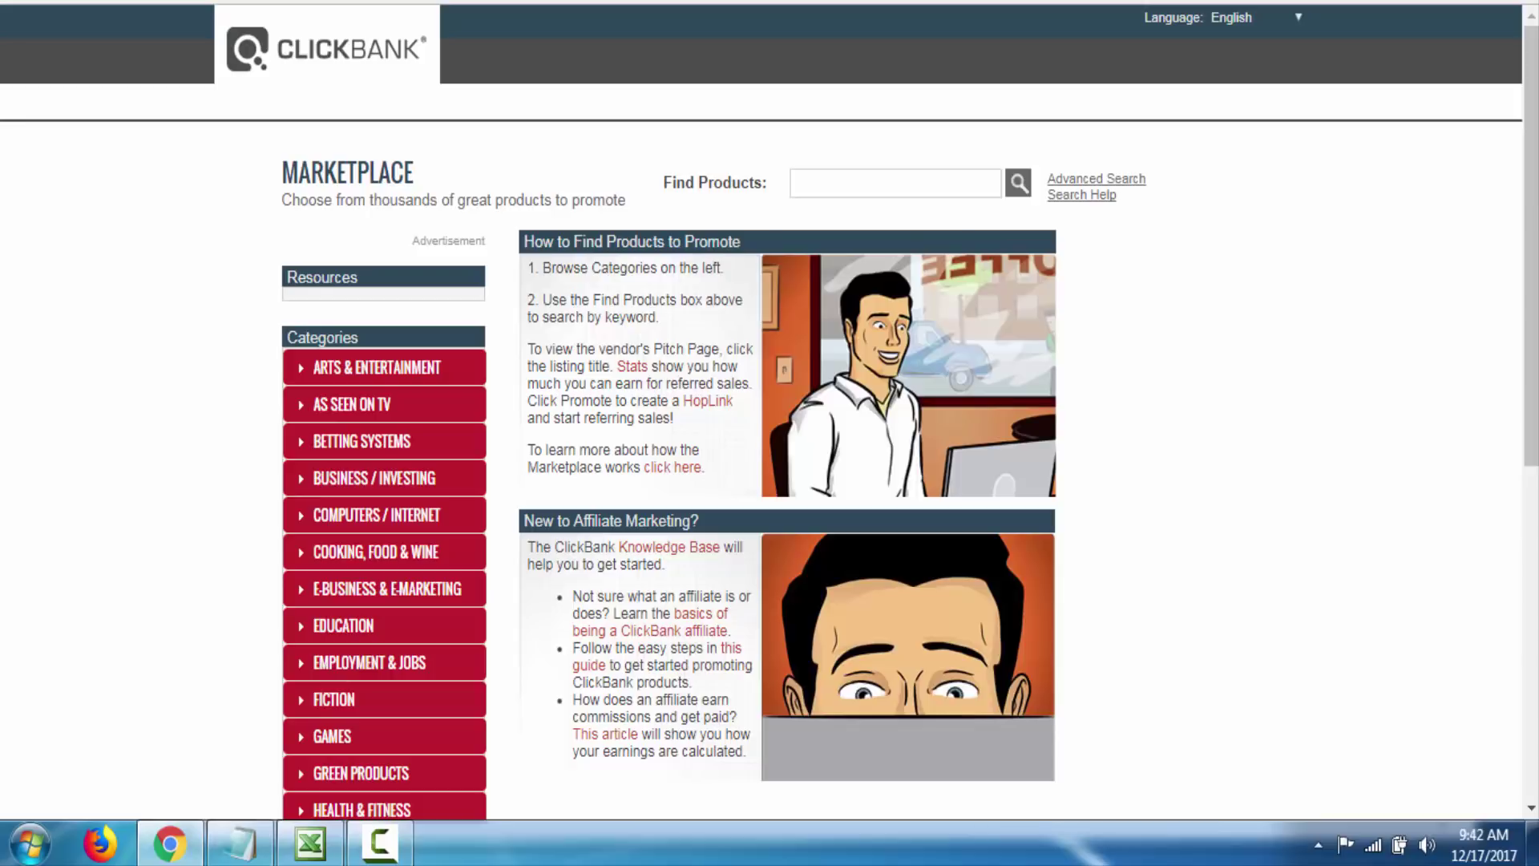
Search the ClickBank Marketplace without a keyword and copy the affiliate tools URL from the Lottery Dominator listing
left_click(423, 411)
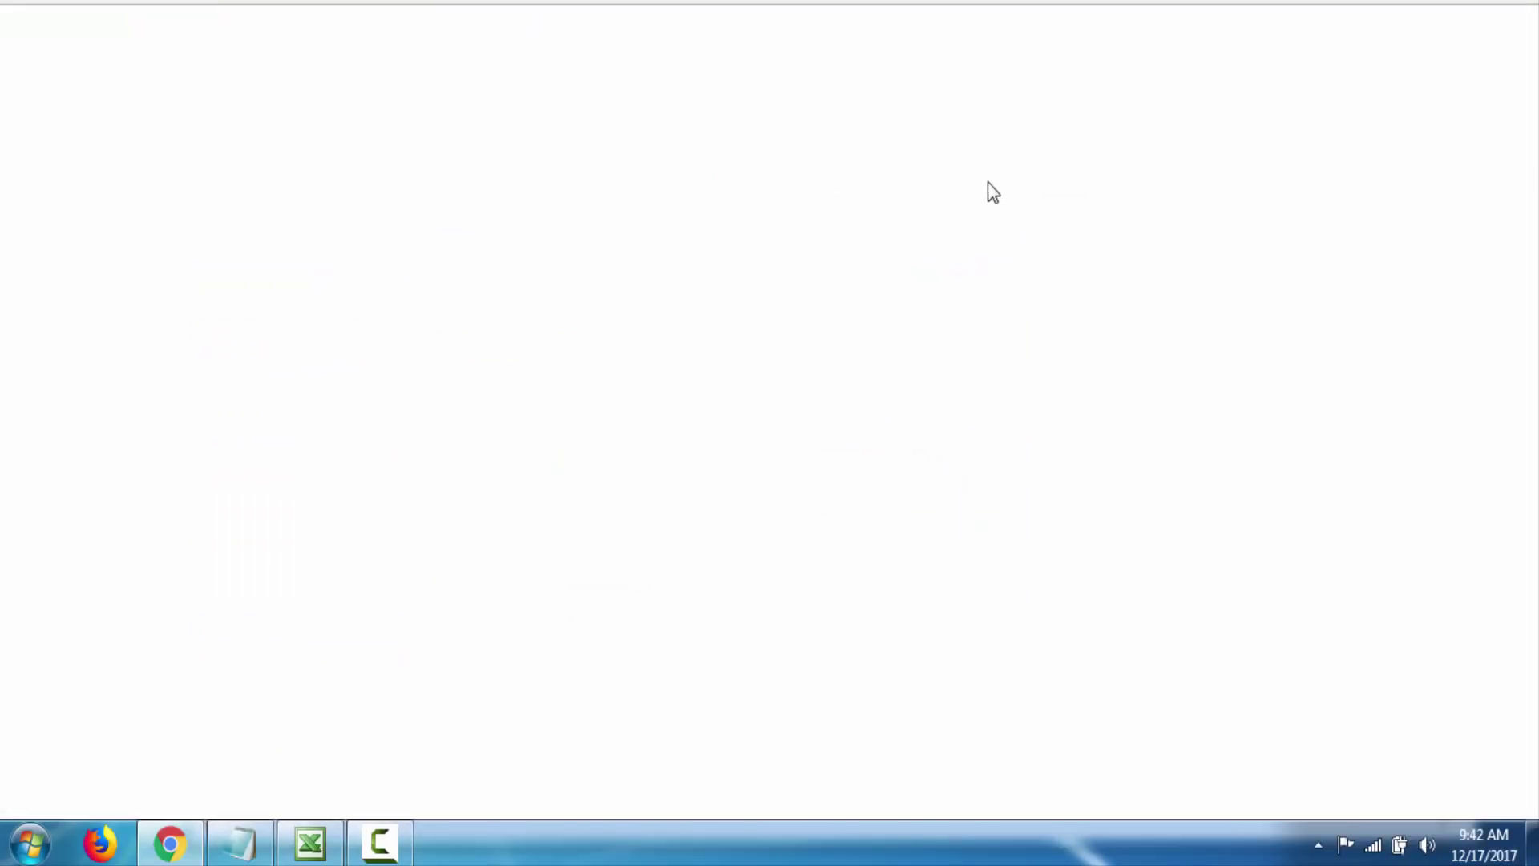
left_click(986, 173)
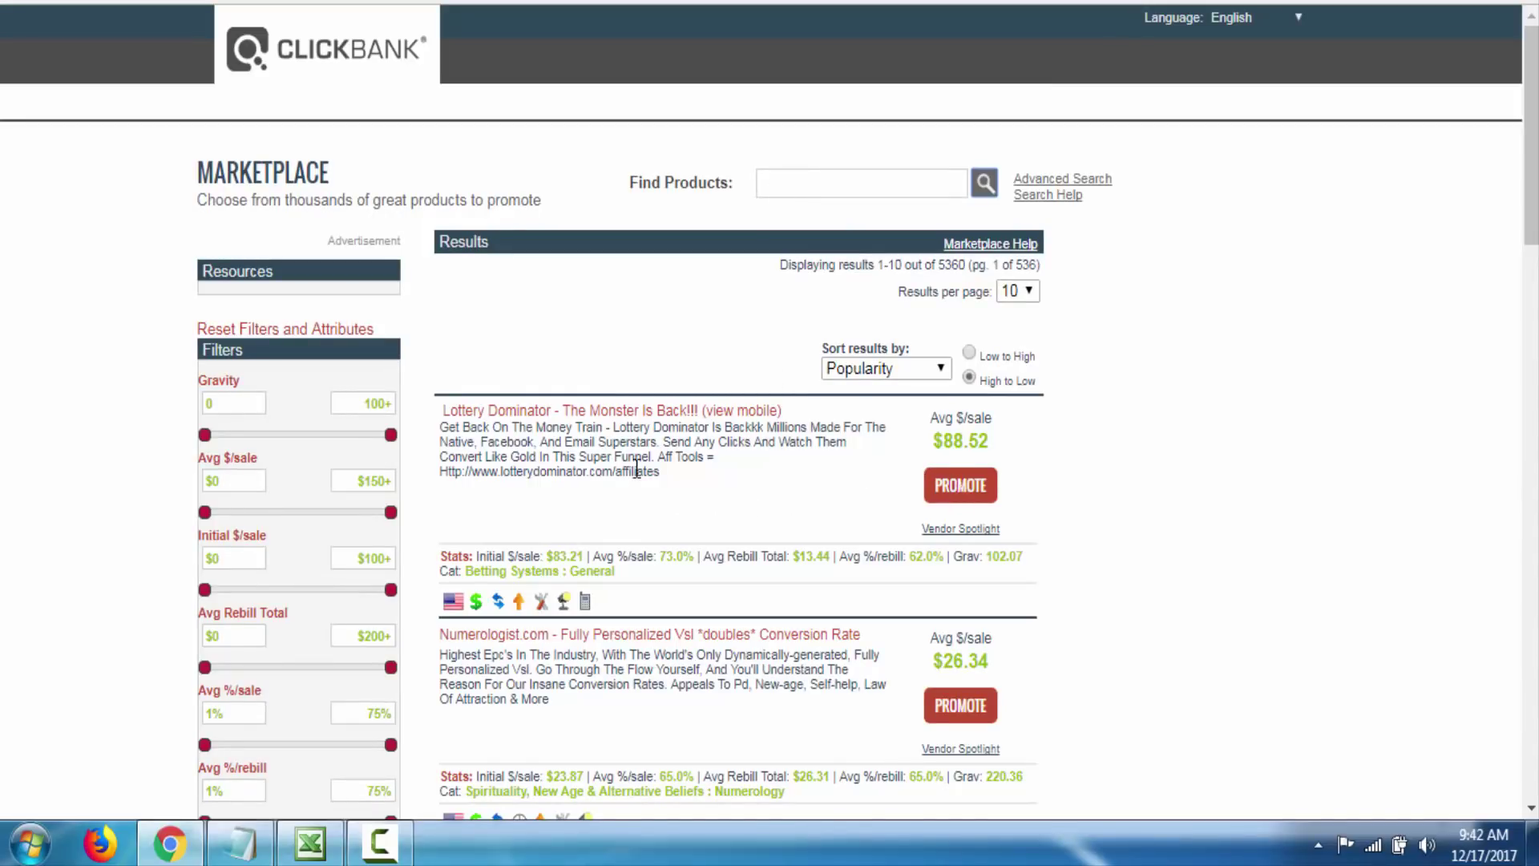
left_click_drag(663, 470, 447, 497)
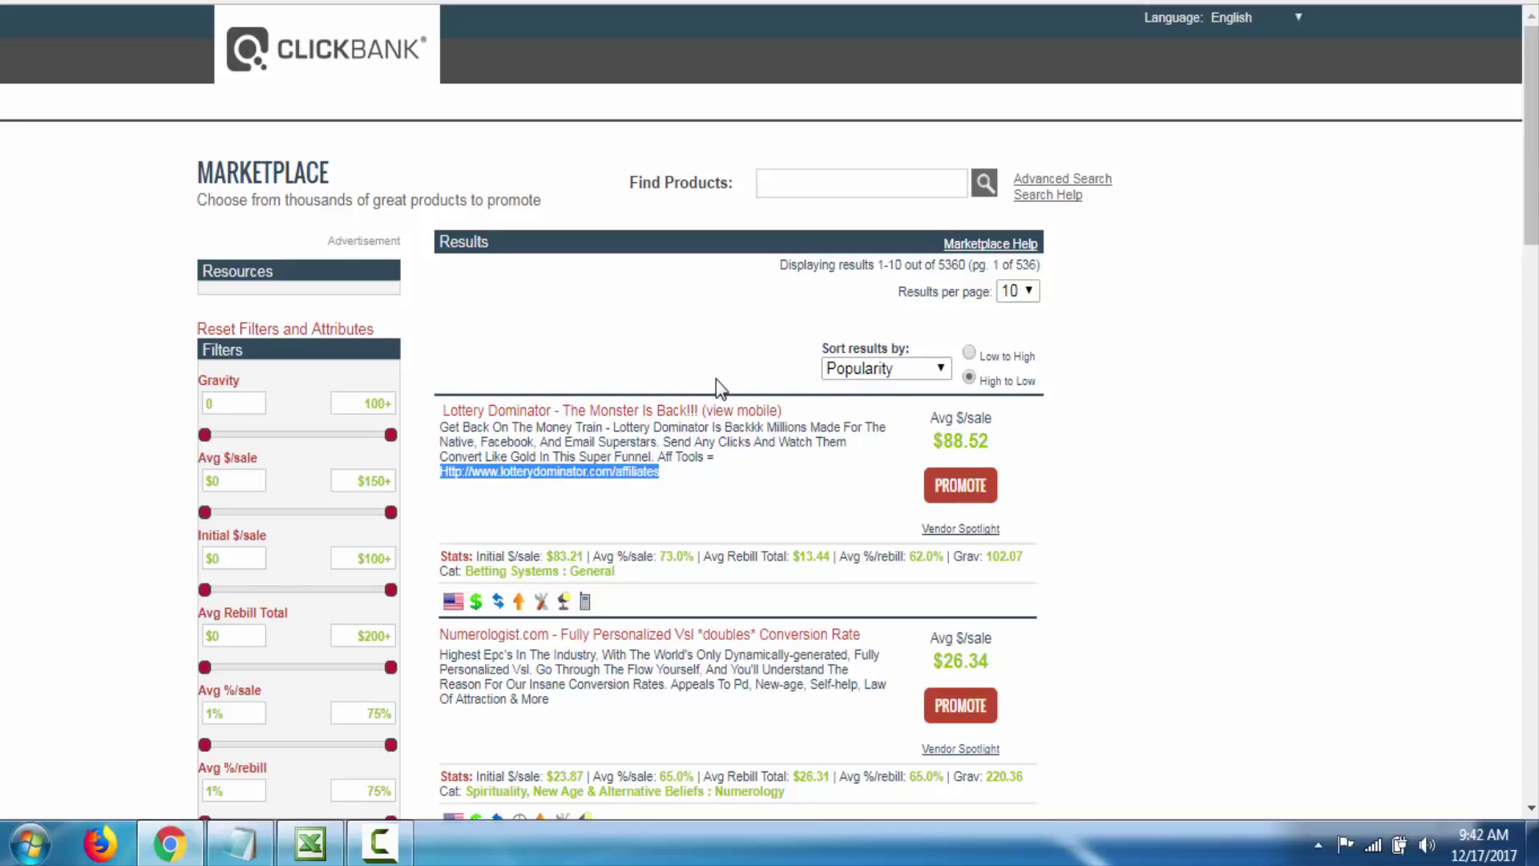
key("alt+Tab")
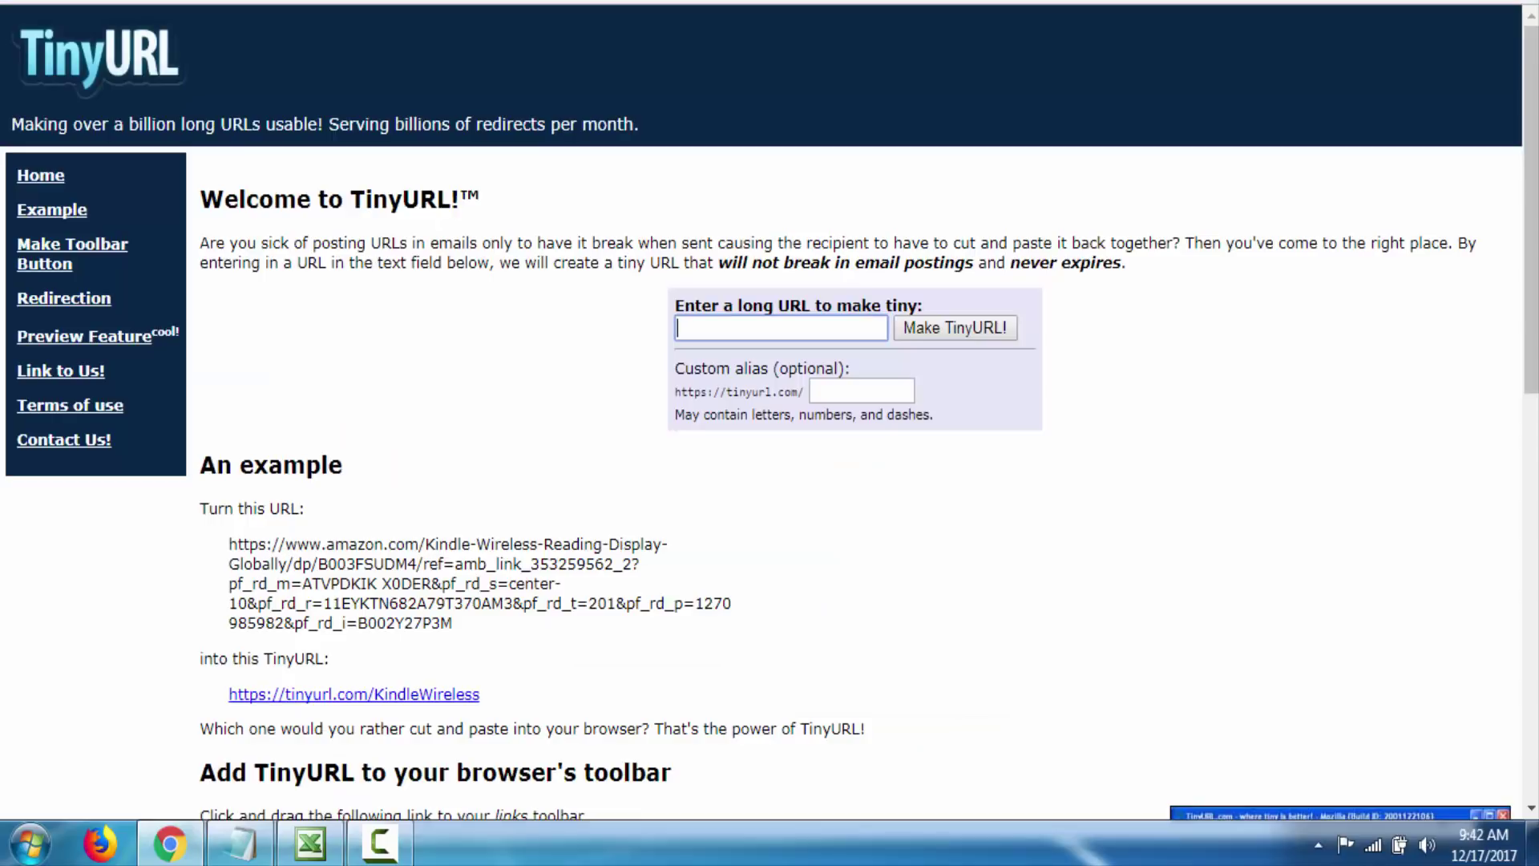
key("alt+Tab")
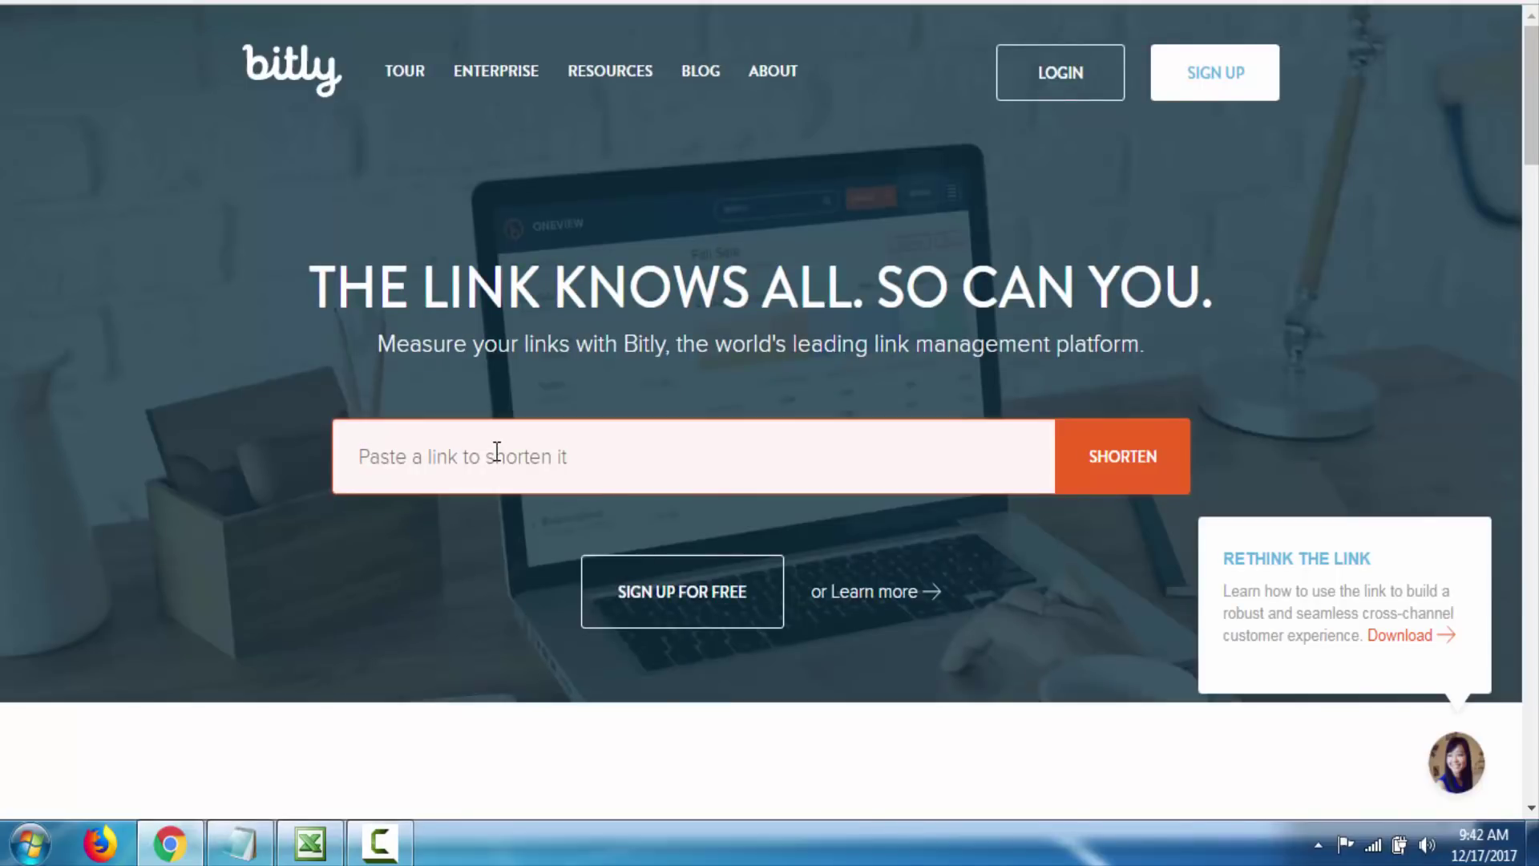
type("http://www.lottodominator.com/affiliates")
left_click(1082, 463)
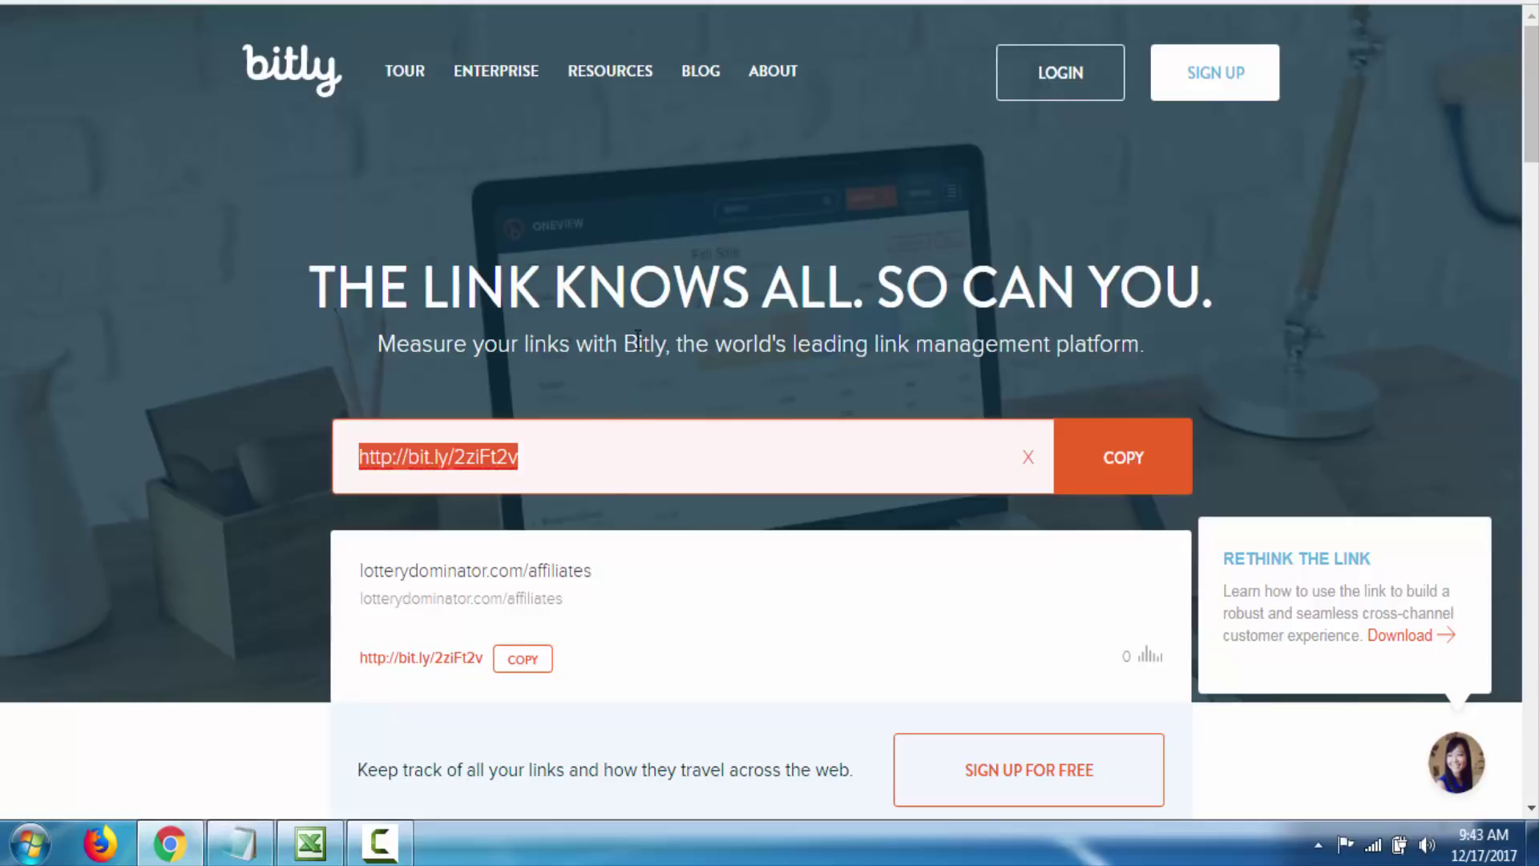
key("alt+Tab")
left_click(782, 329)
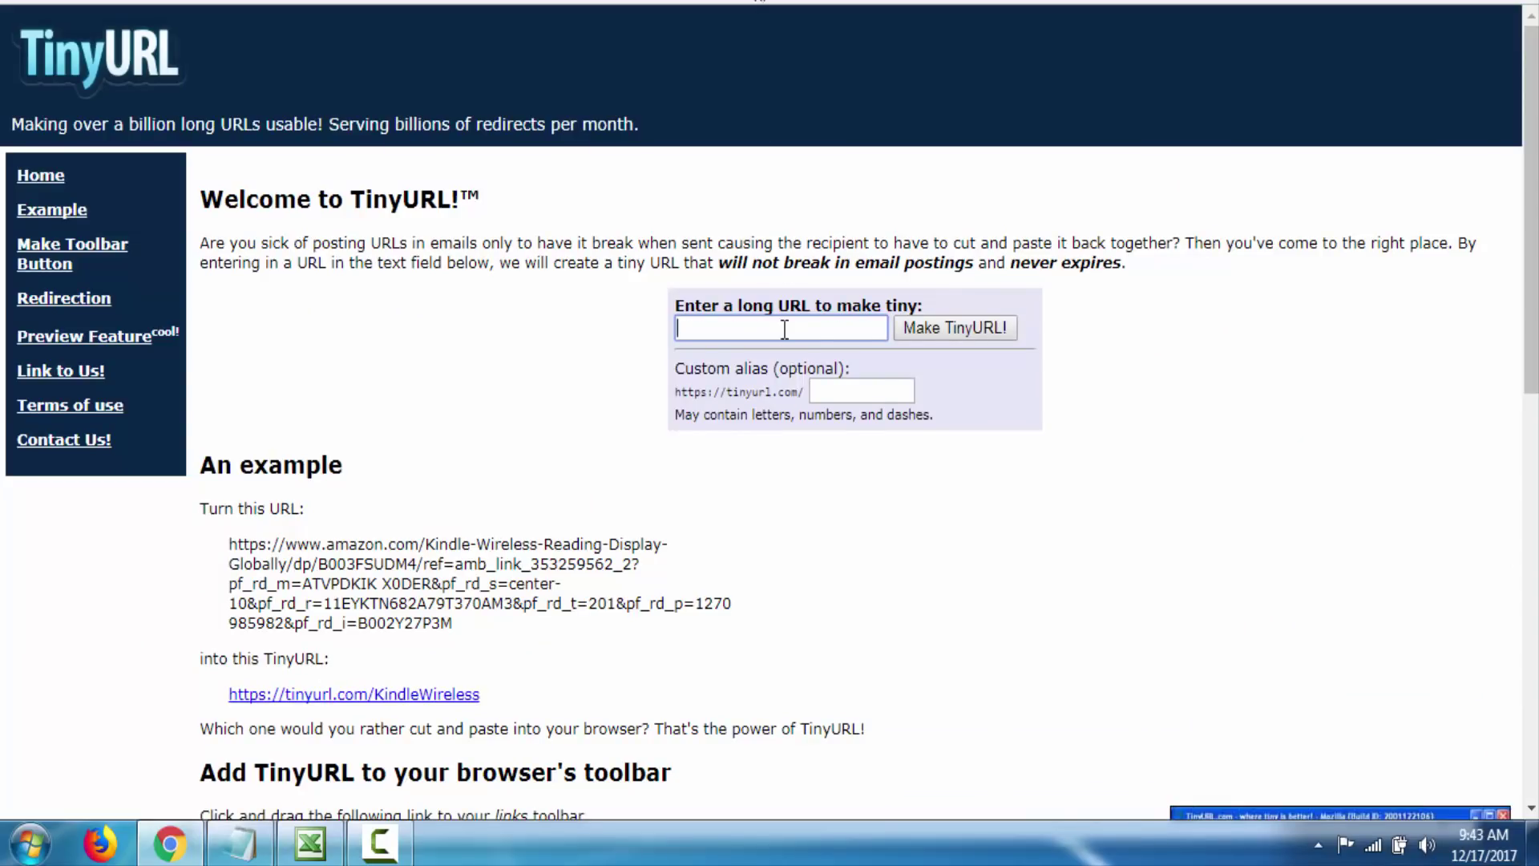
key("ctrl+v")
key("ctrl+a")
left_click(988, 326)
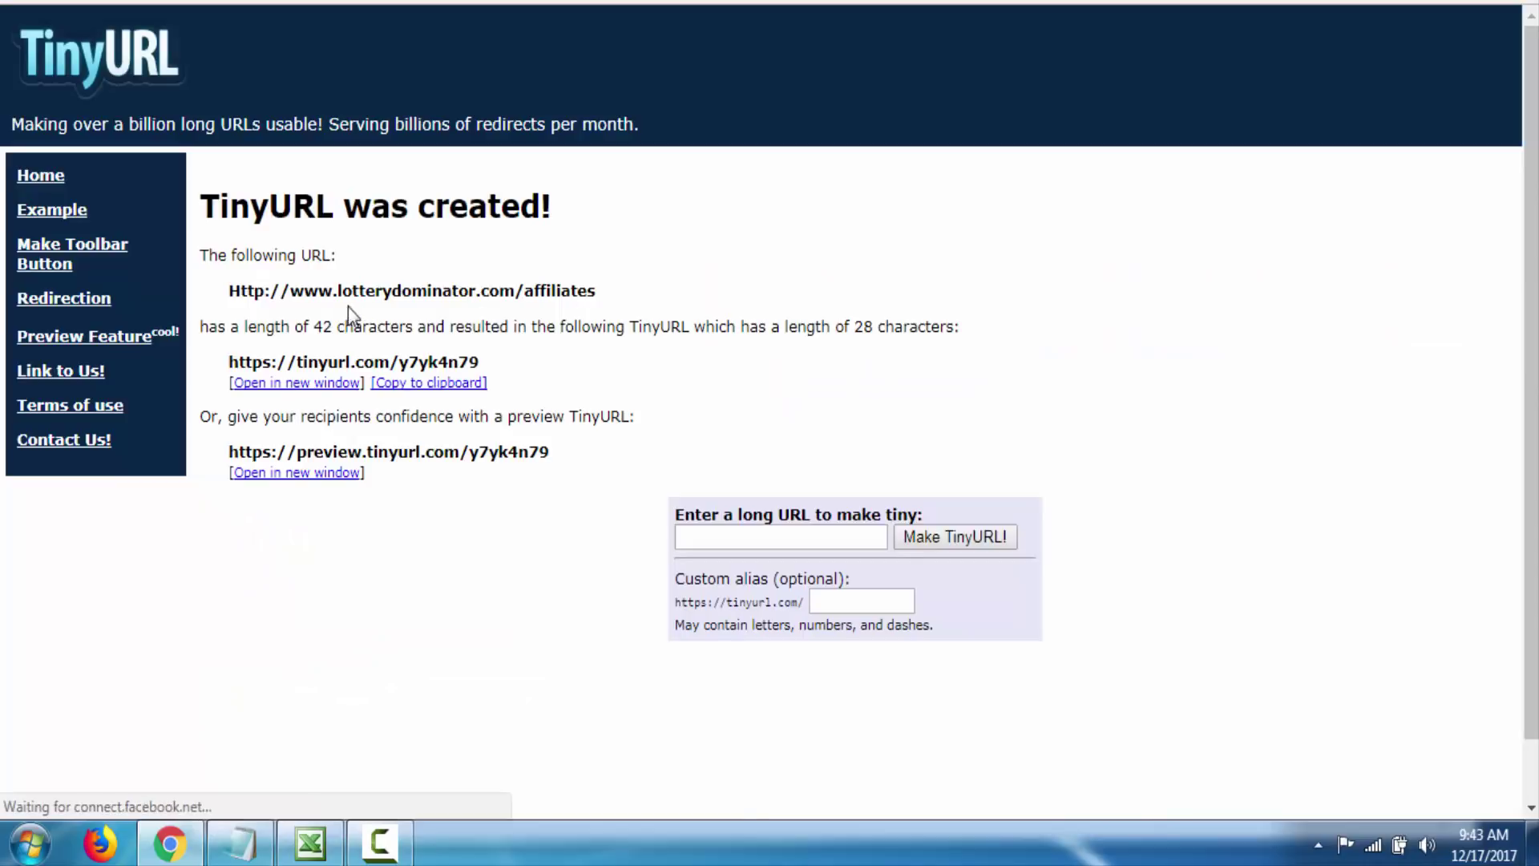
left_click_drag(230, 361, 548, 367)
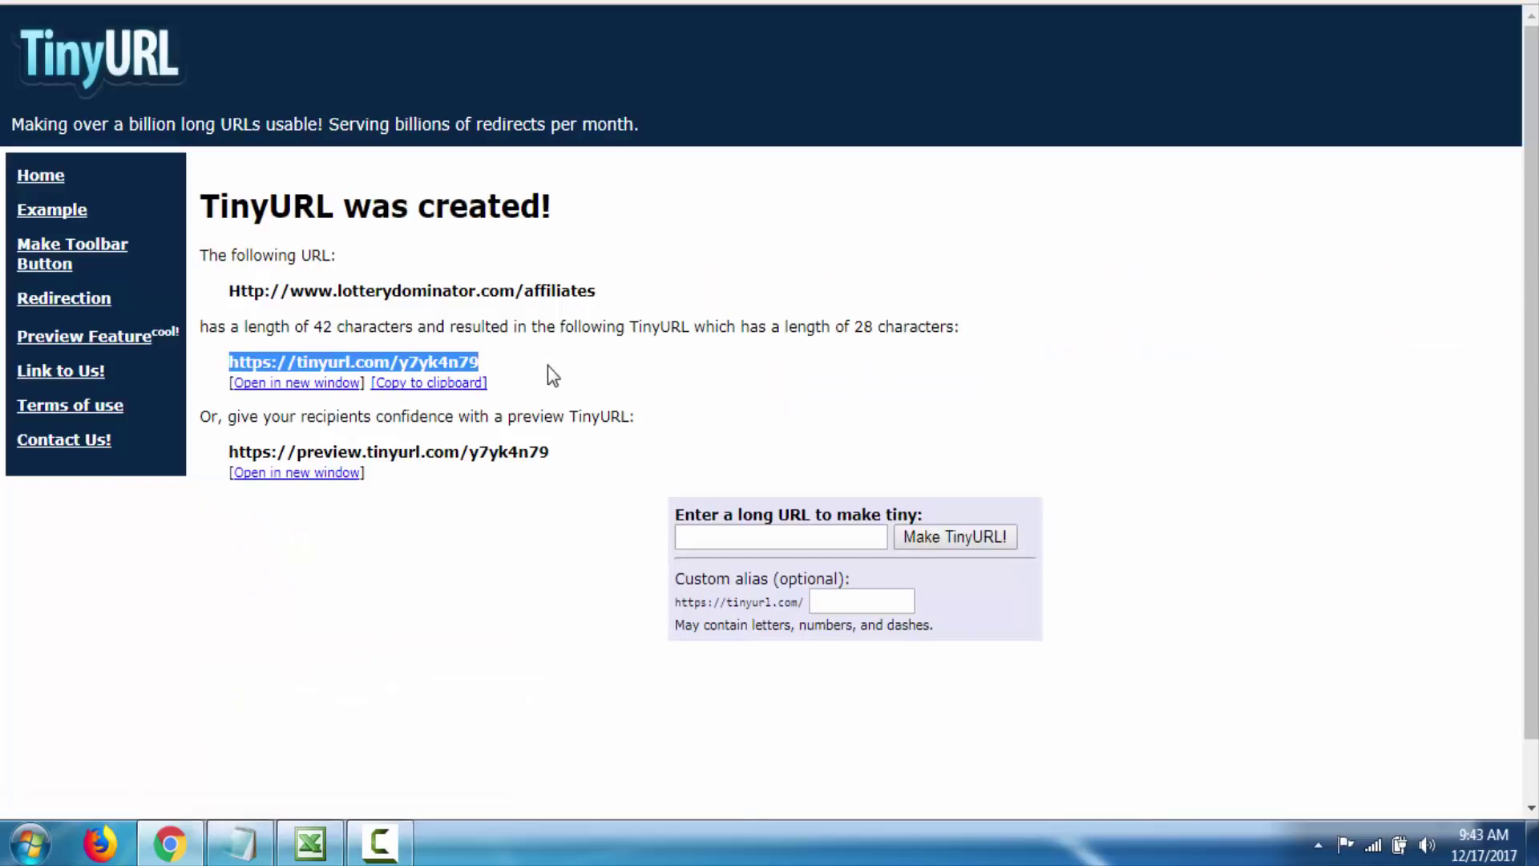
left_click(549, 365)
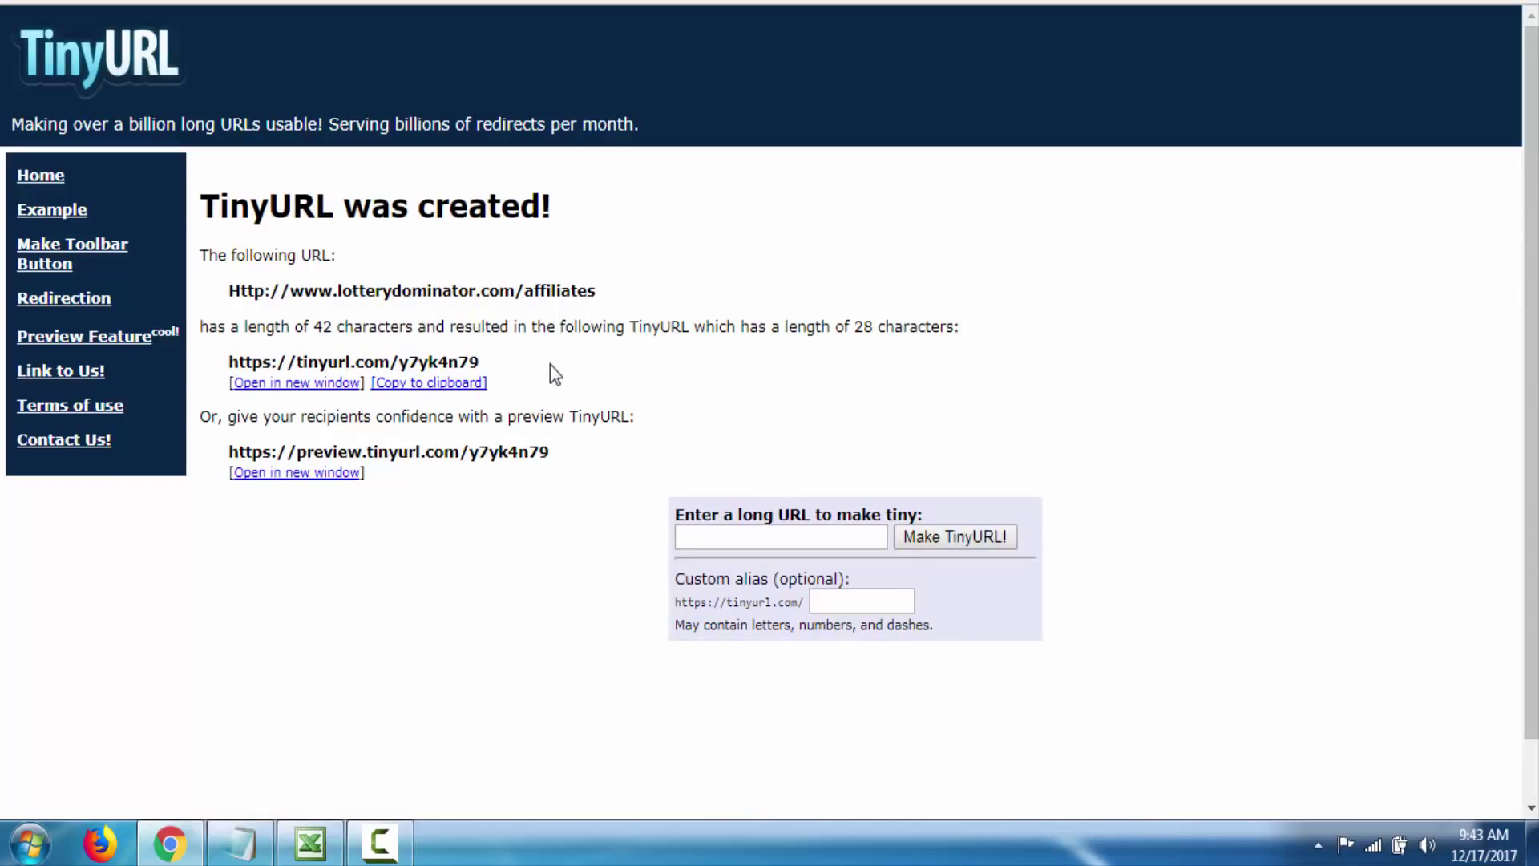